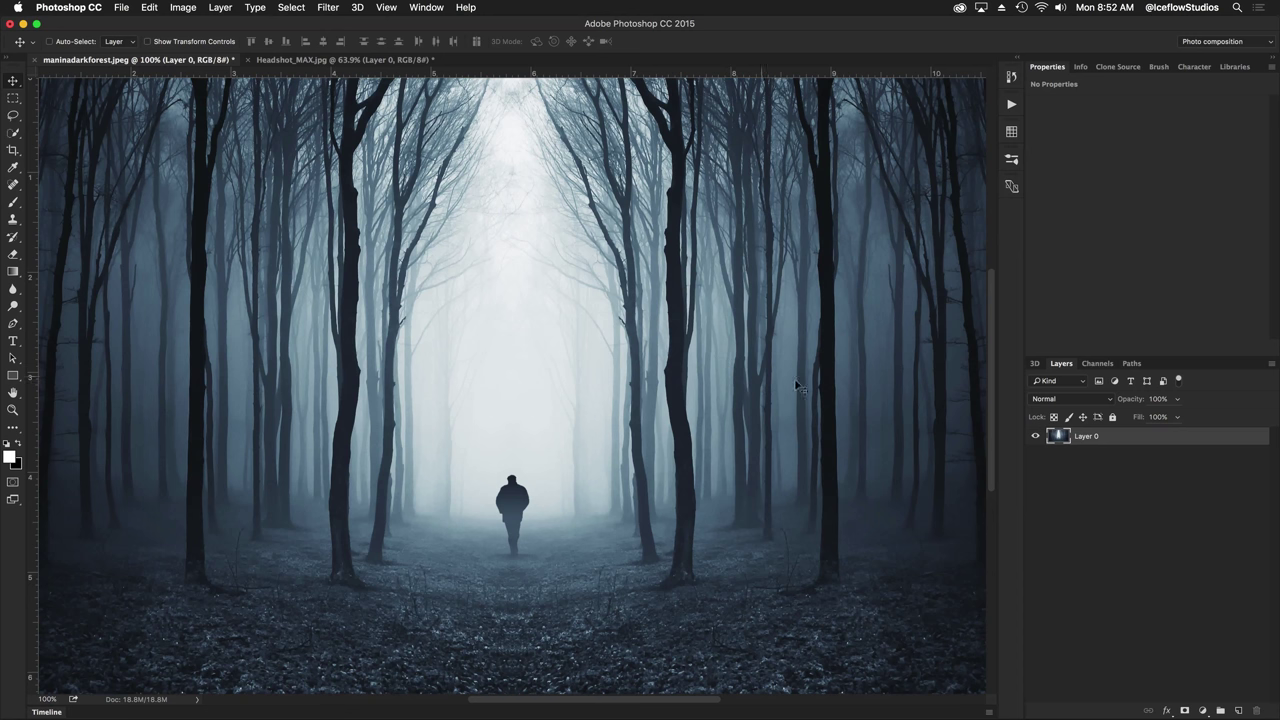
Convert the forest's Layer 0 to an embedded smart object, then bring up the Filter menu.
right_click(1150, 441)
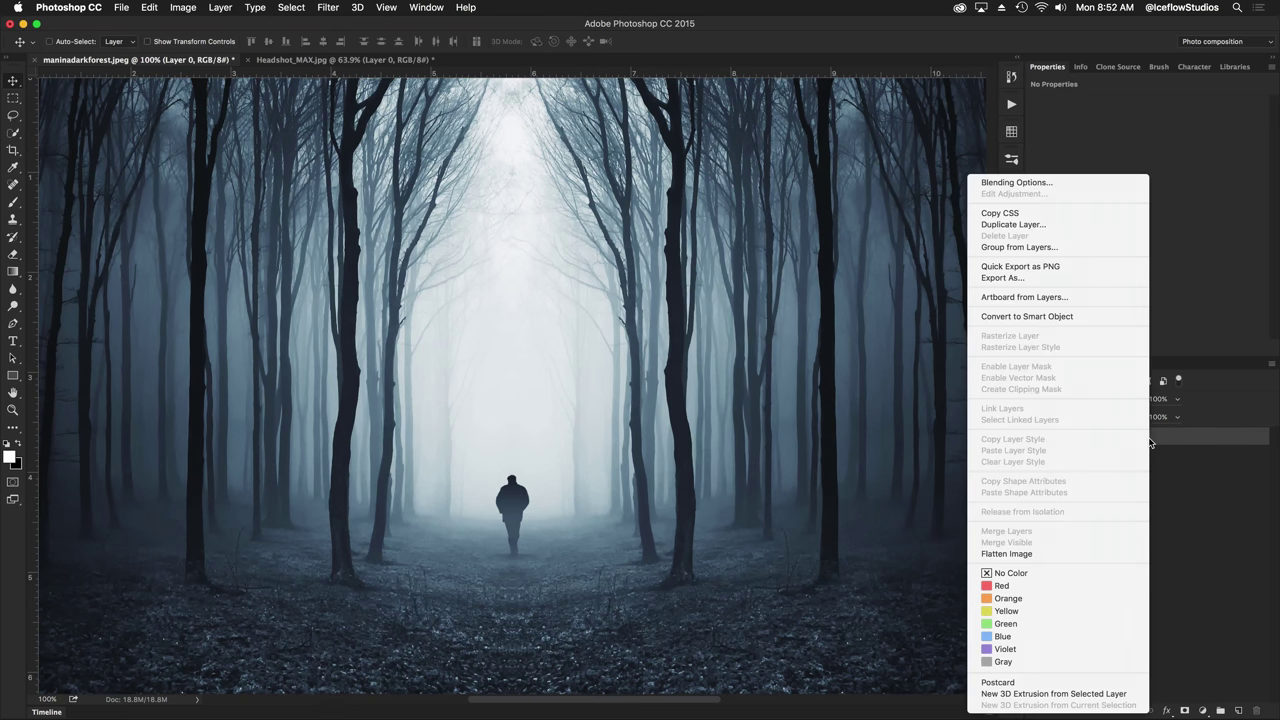
click(1049, 318)
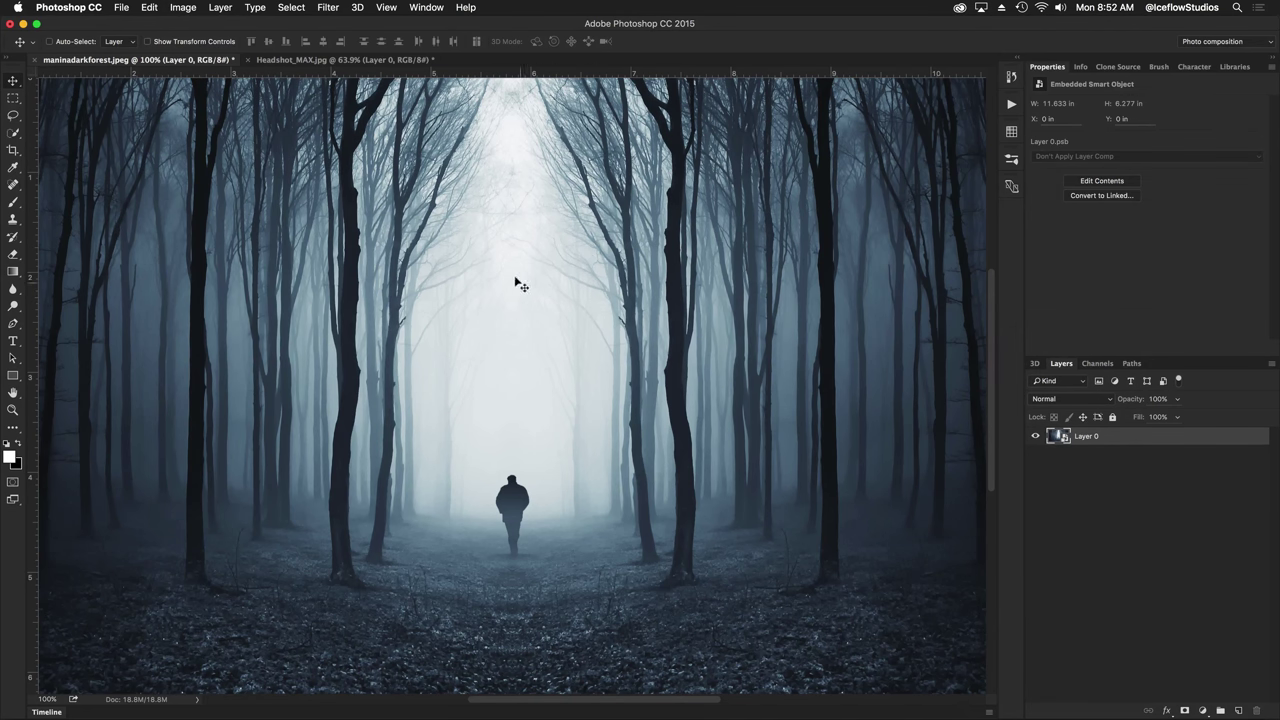
click(330, 9)
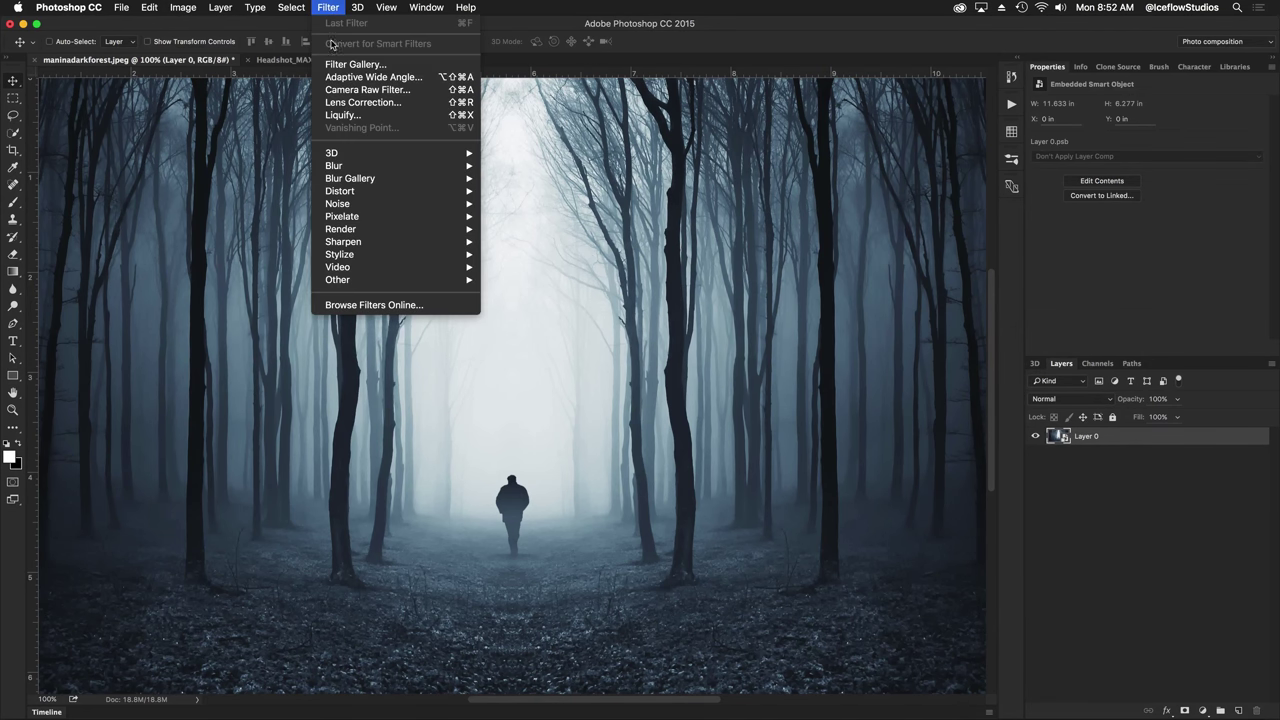
mouse_move(339, 254)
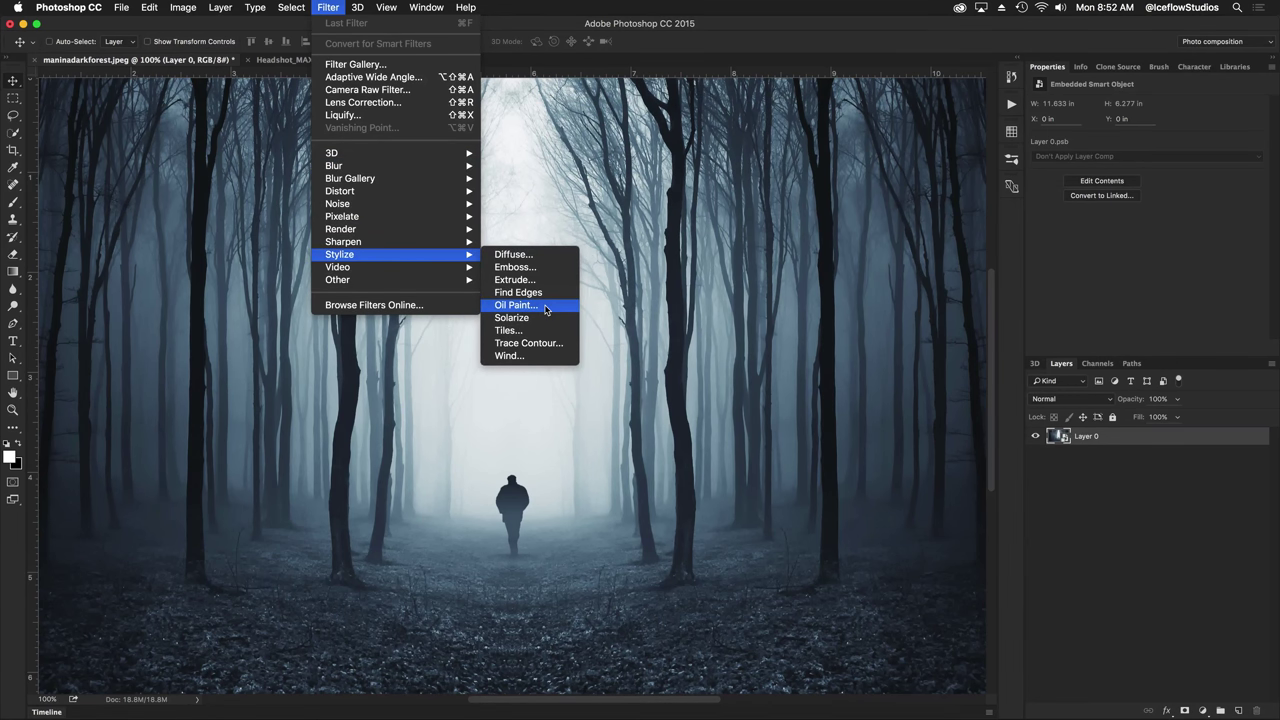
In Oil Paint, set Stylization 9.8, Cleanliness 8.4, Scale 1.8 and Shine 0.8, with Lighting on.
click(546, 309)
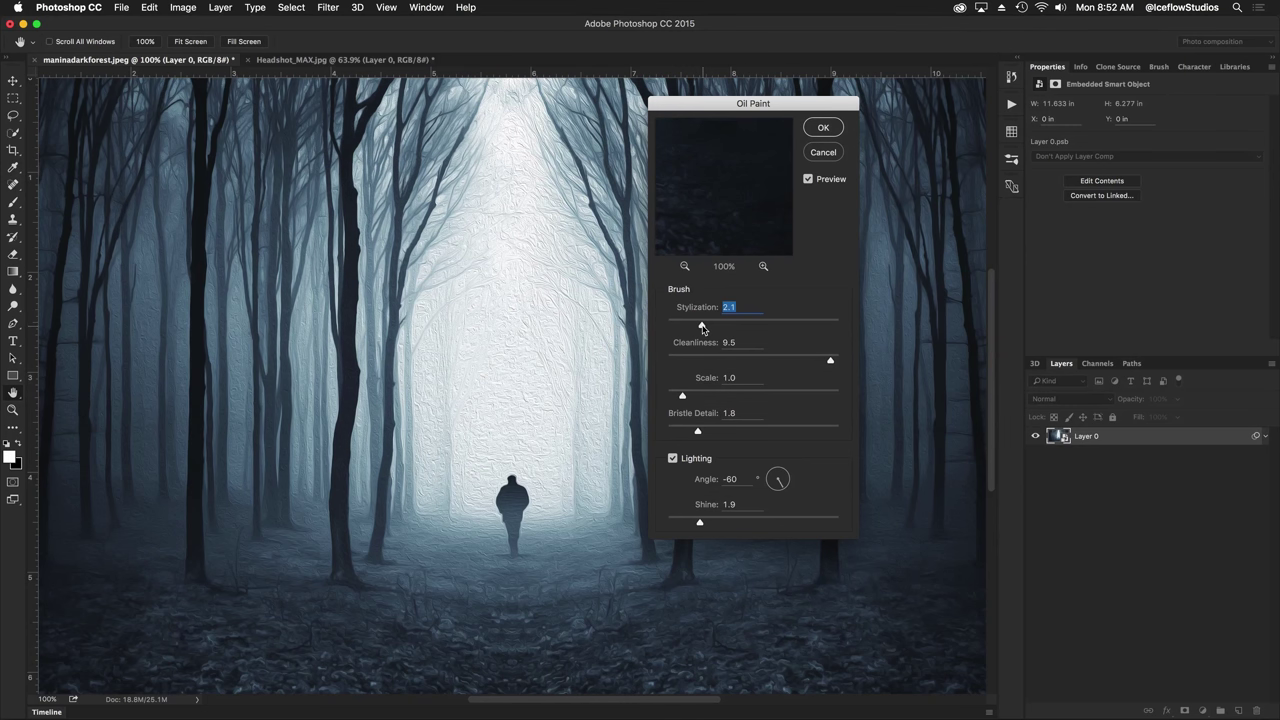
drag(702, 326, 836, 326)
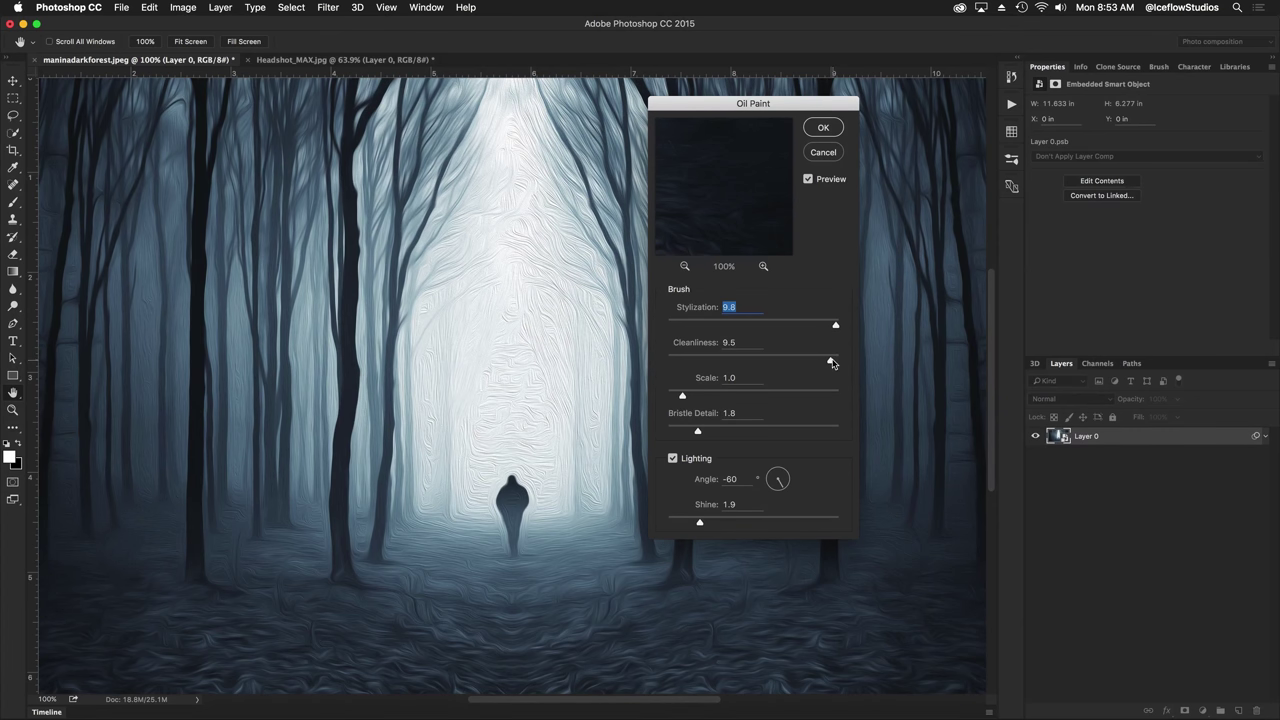
mouse_move(832, 362)
mouse_down()
mouse_move(705, 362)
mouse_move(811, 362)
mouse_up()
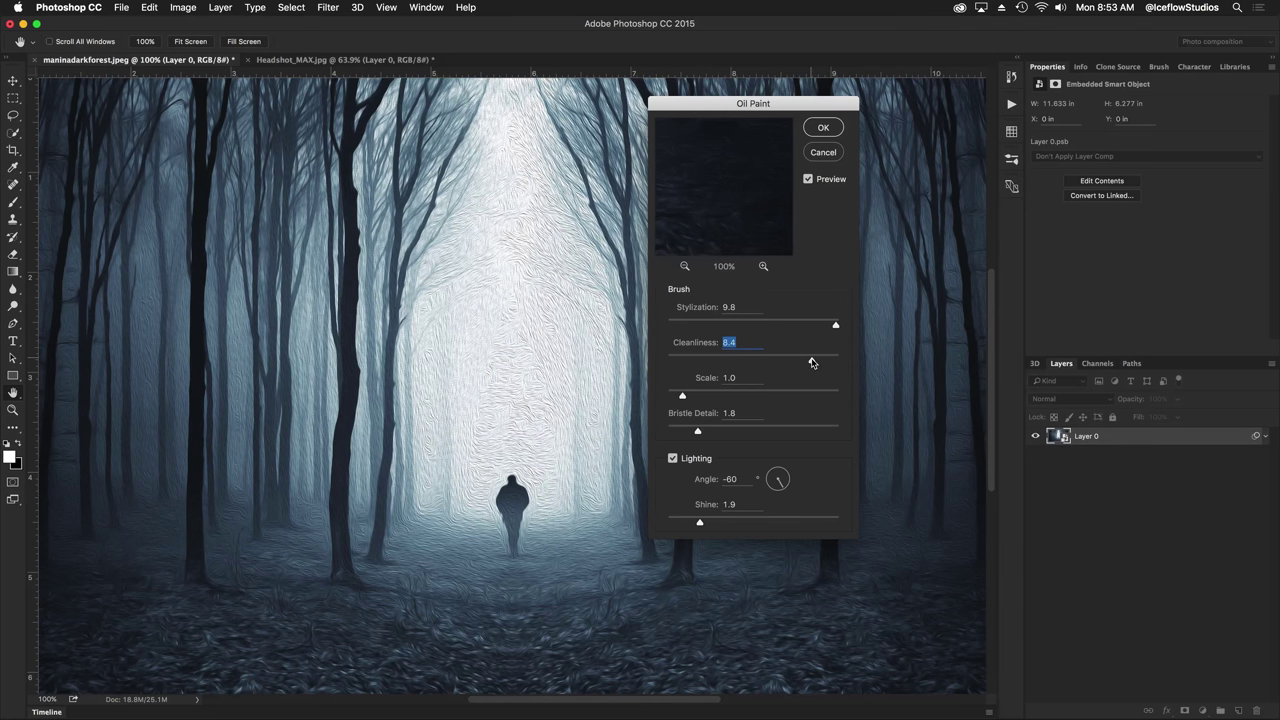
click(670, 458)
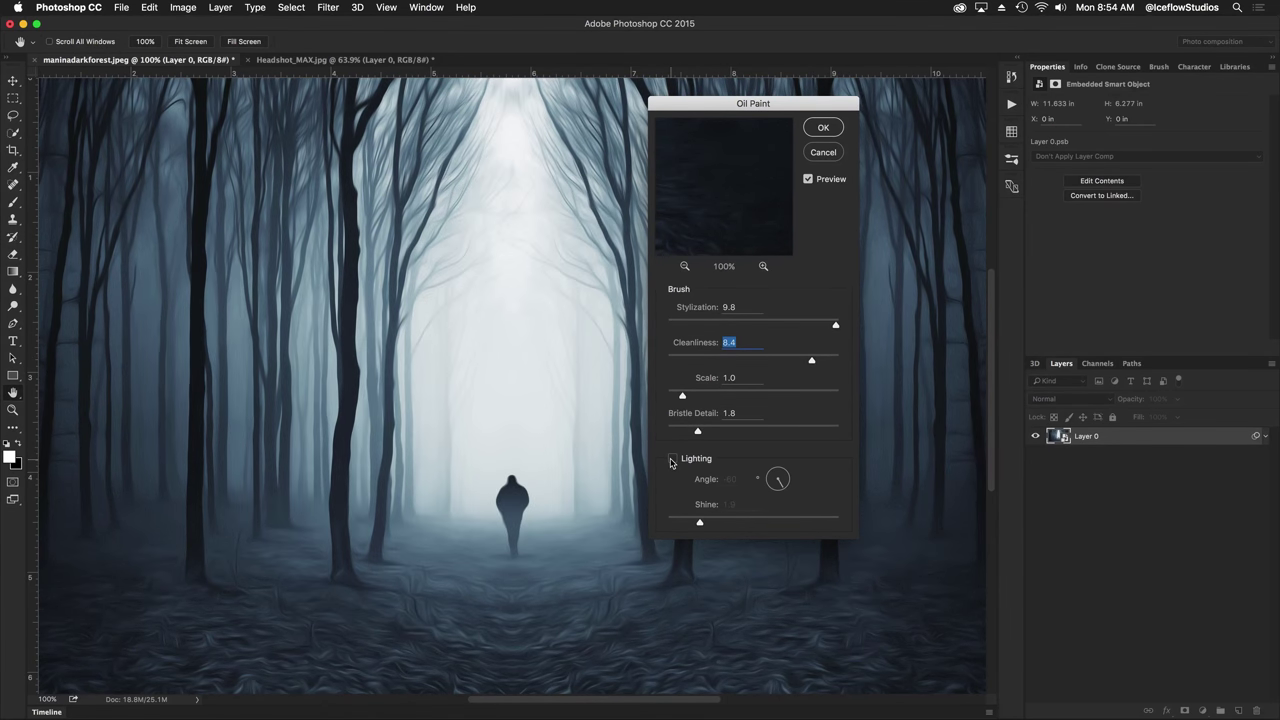
click(670, 458)
drag(682, 395, 808, 392)
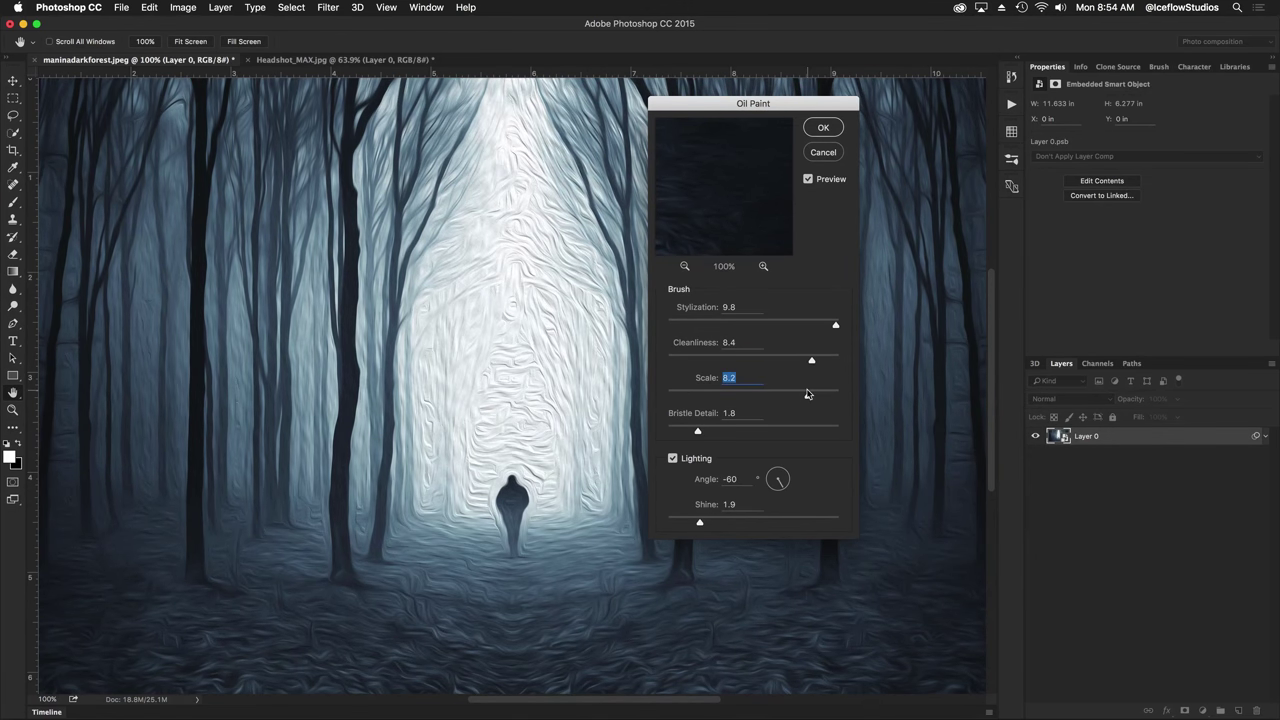
mouse_move(808, 393)
mouse_down()
mouse_move(697, 397)
mouse_move(821, 428)
mouse_move(690, 436)
mouse_up()
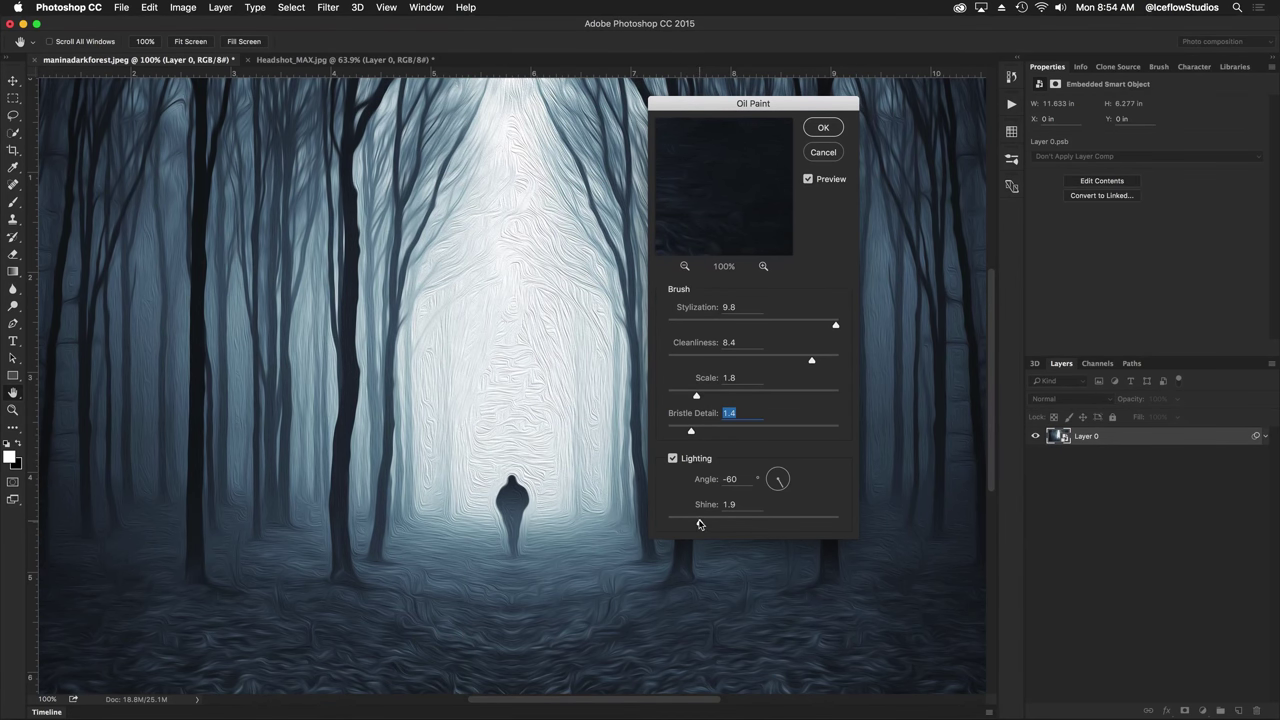
mouse_move(699, 524)
mouse_down()
mouse_move(679, 525)
mouse_move(803, 523)
mouse_up()
drag(803, 523, 681, 525)
Zoom in on the forest and toggle the Oil Paint preview to compare with the original.
key(super+plus)
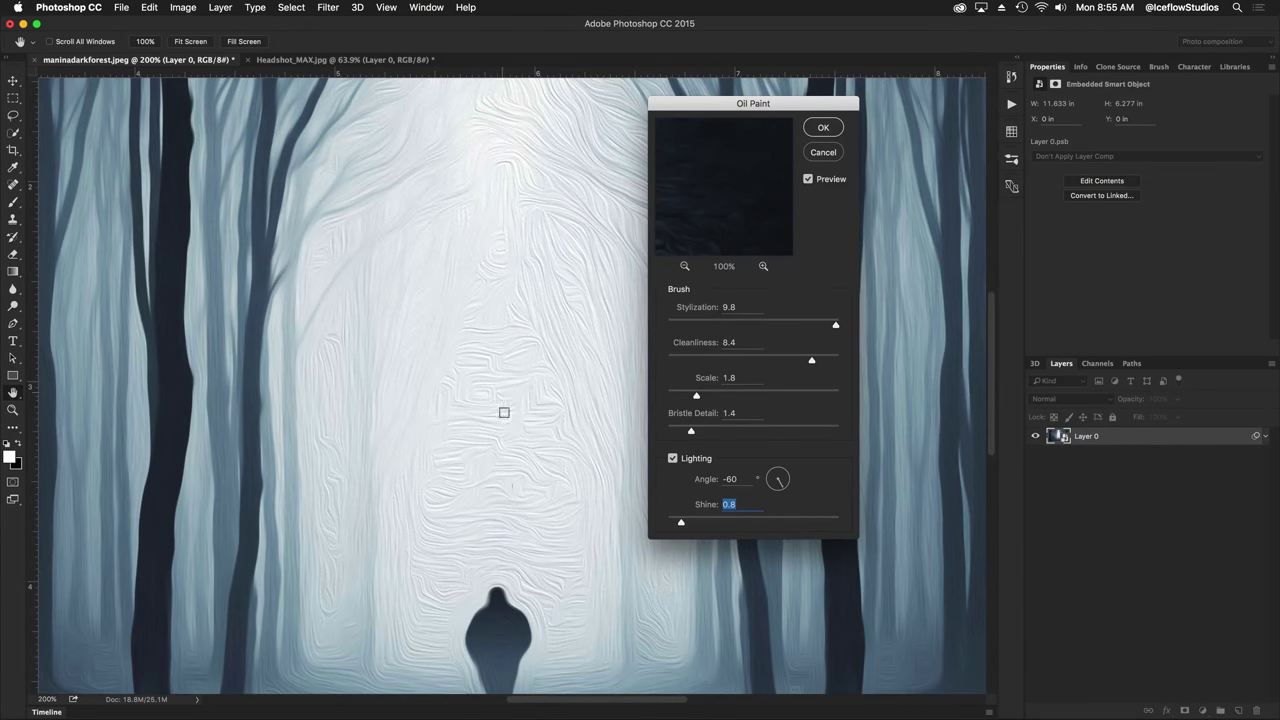
scroll(524, 360, down, 5)
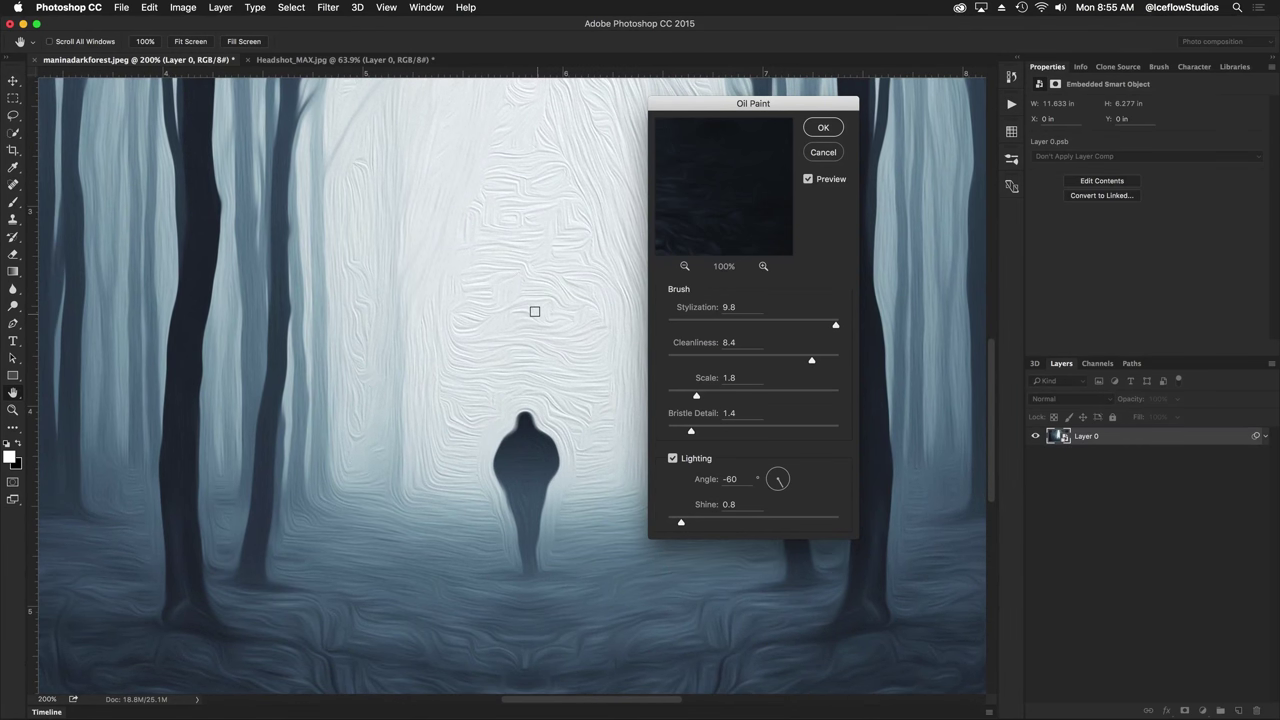
click(836, 180)
click(836, 180)
click(836, 180)
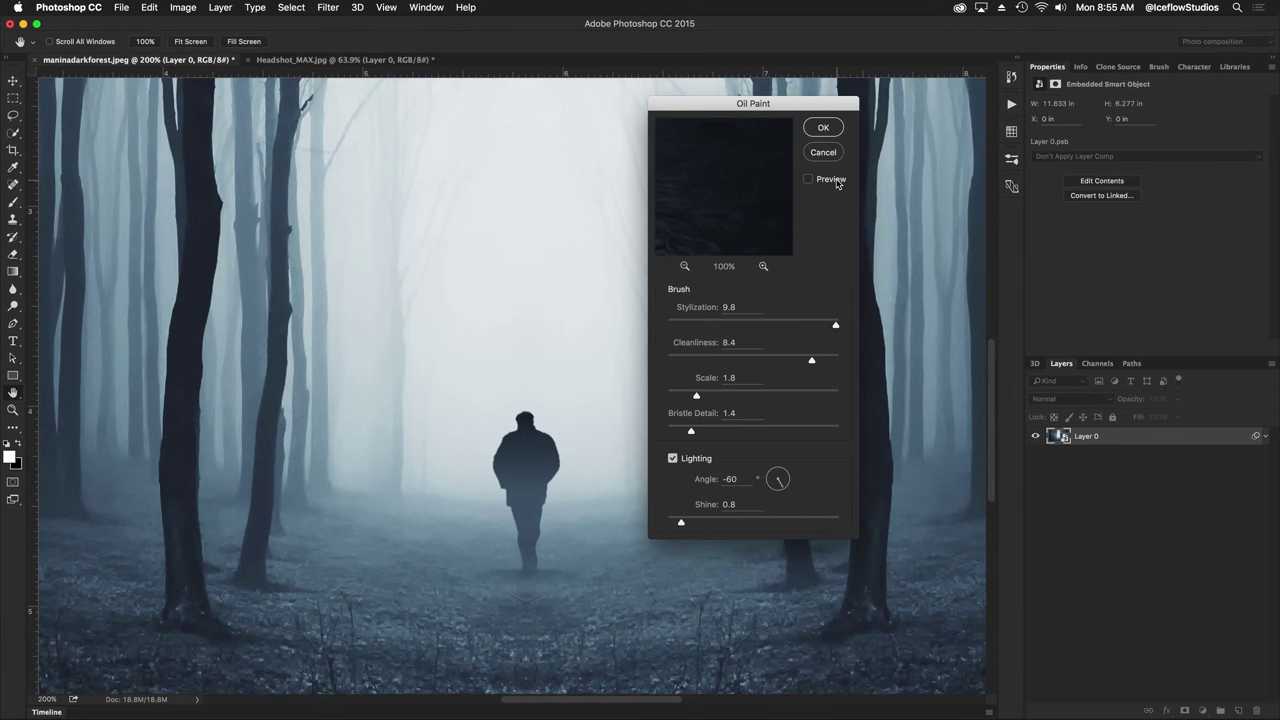
click(836, 181)
click(836, 181)
click(817, 180)
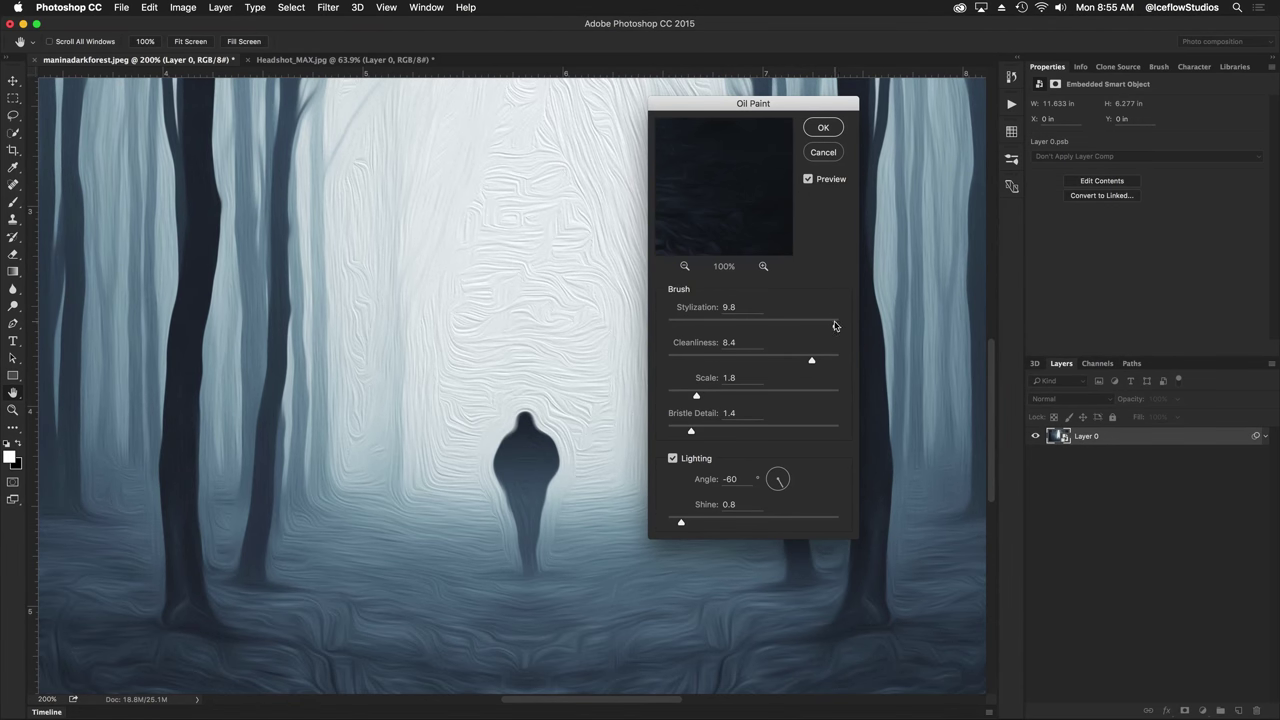
Set Stylization to 9.0, apply Oil Paint as a smart filter, and zoom back out.
drag(836, 325, 709, 327)
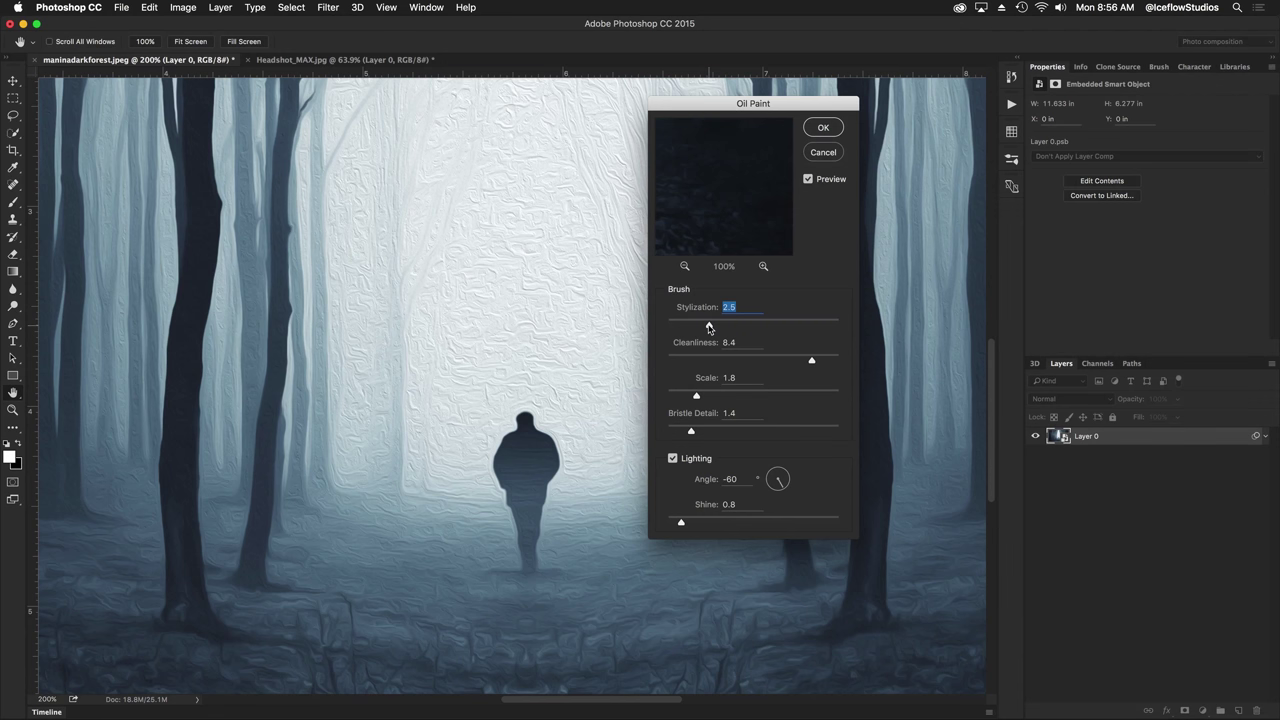
drag(709, 327, 821, 327)
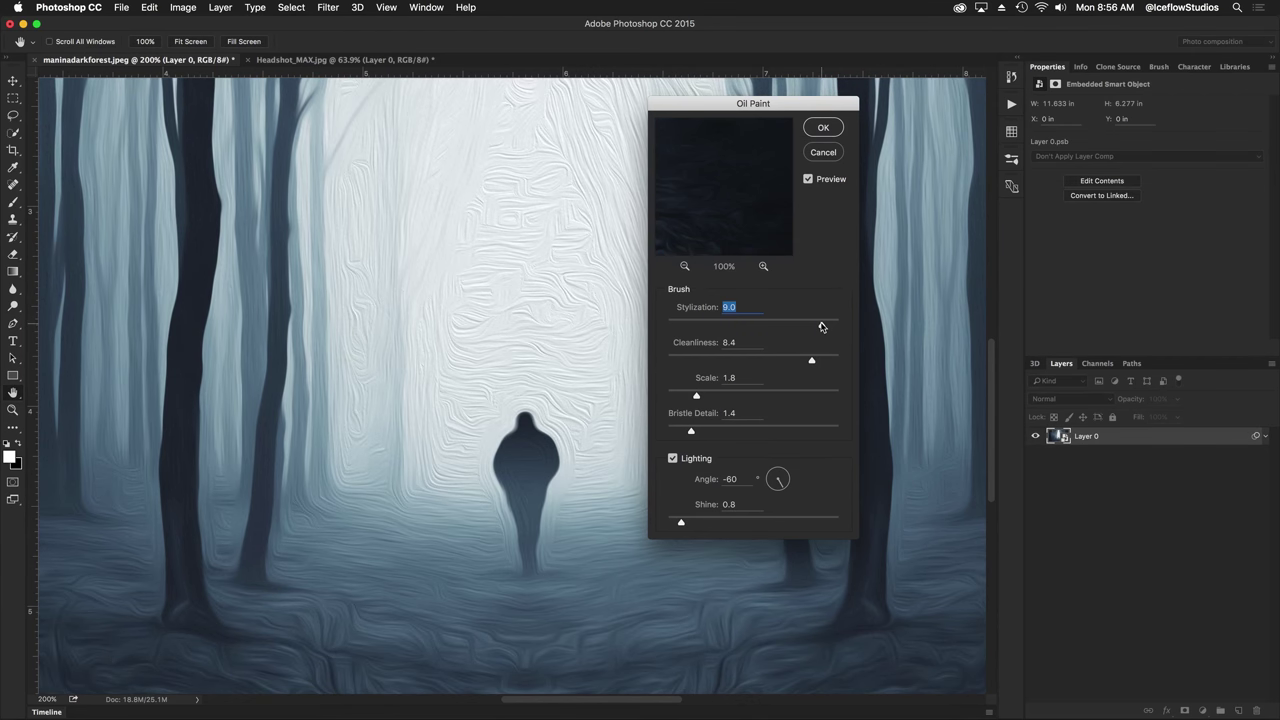
click(830, 130)
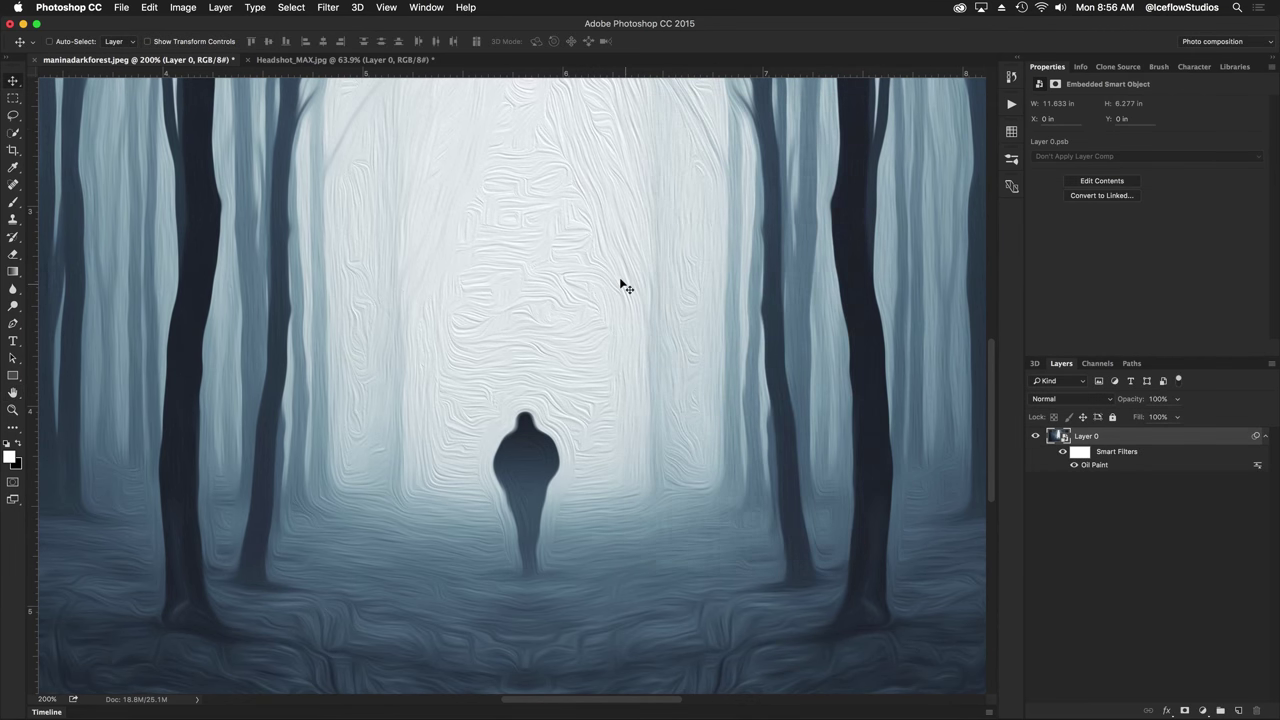
key(ctrl+minus)
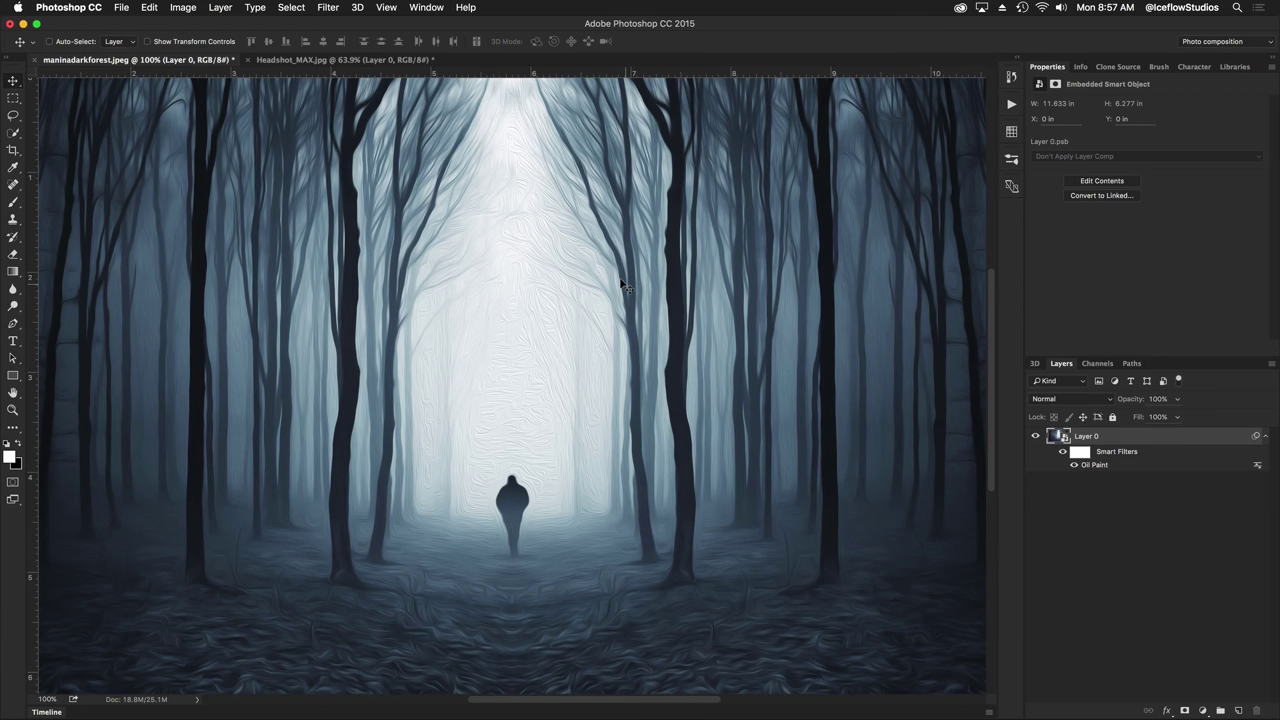
Add a new layer and set the Paint Bucket Tool to fill with a pattern.
click(1238, 710)
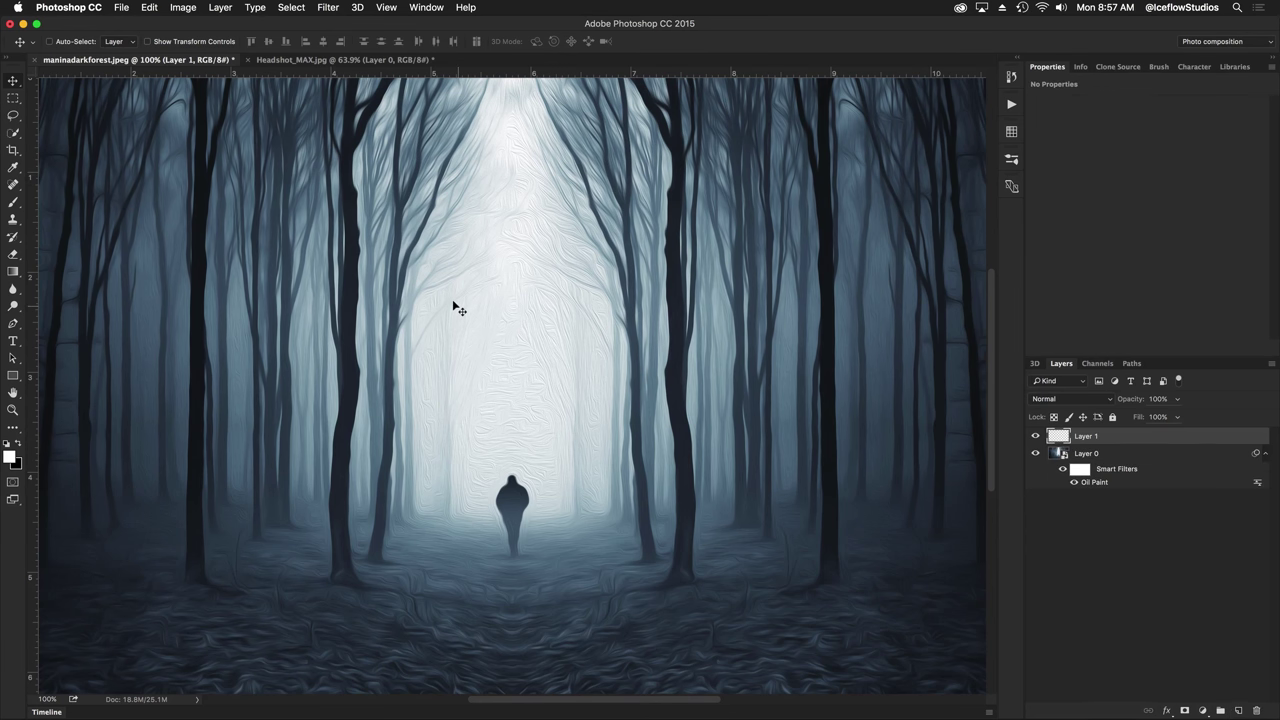
click(13, 271)
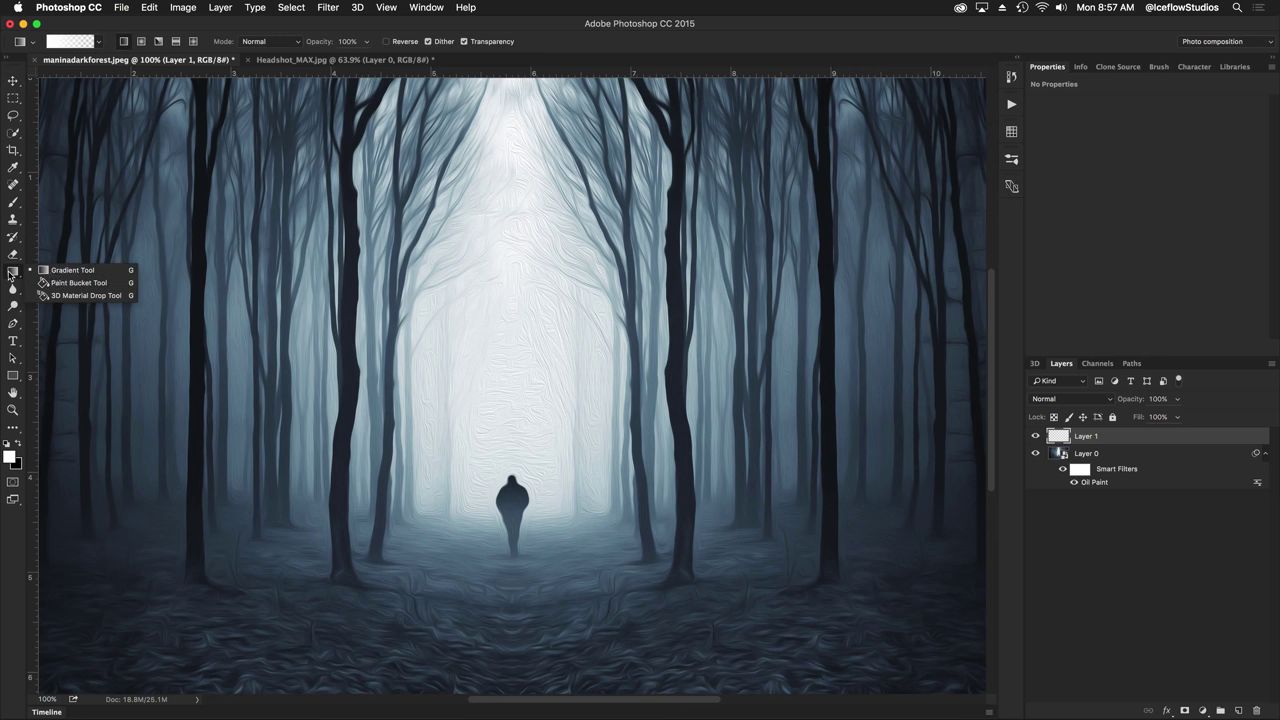
click(77, 283)
click(76, 42)
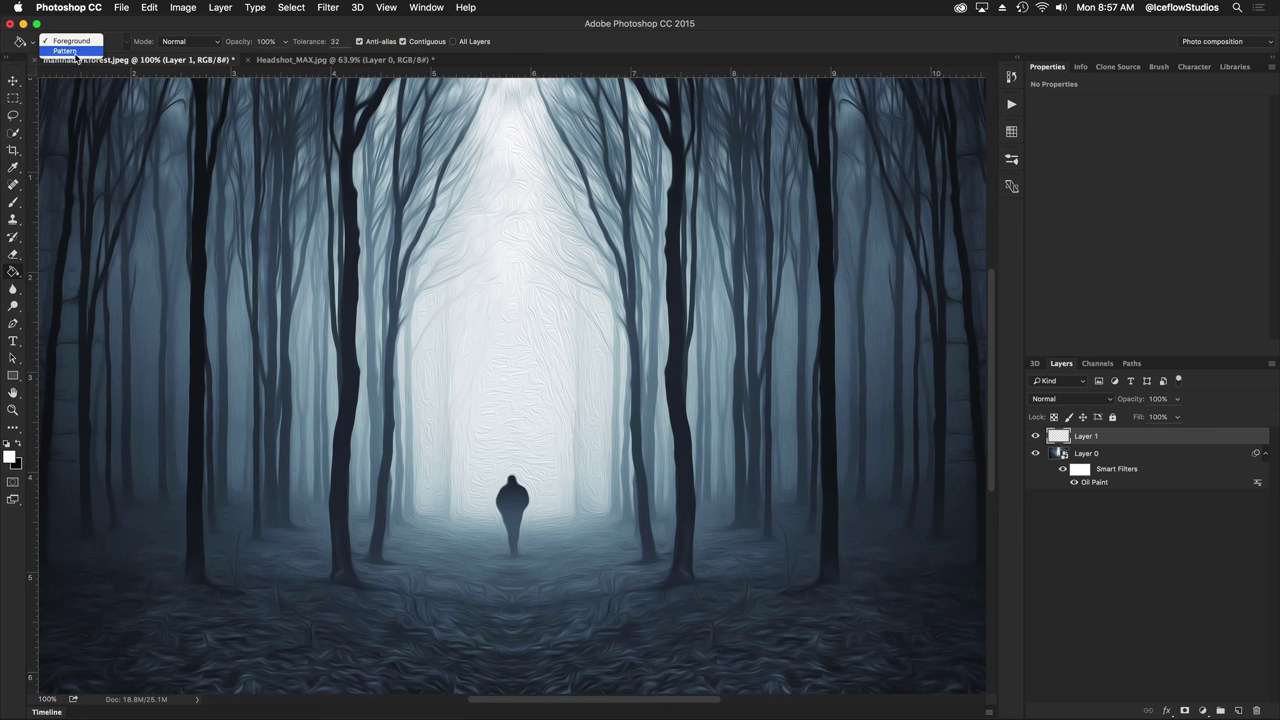
click(75, 51)
Try beige and darker canvas patterns, then fill the layer with the brown canvas pattern.
click(126, 42)
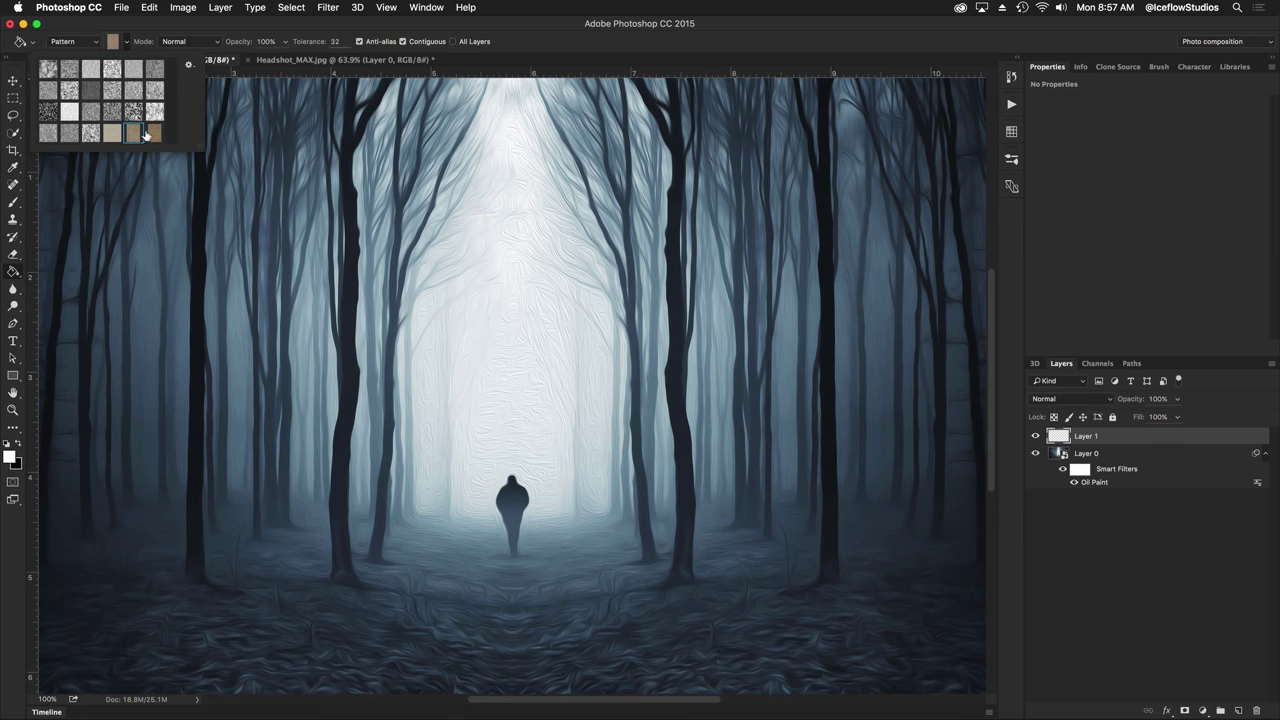
click(108, 132)
click(453, 260)
click(453, 260)
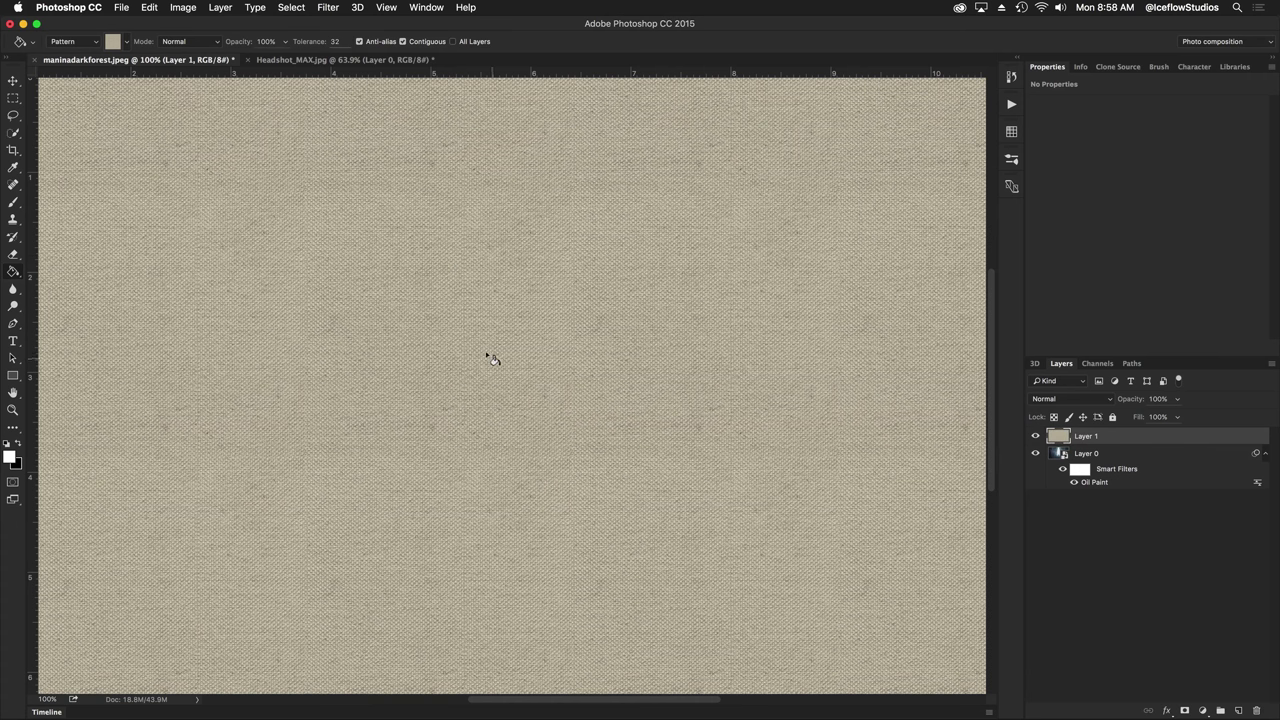
key(ctrl+z)
click(126, 41)
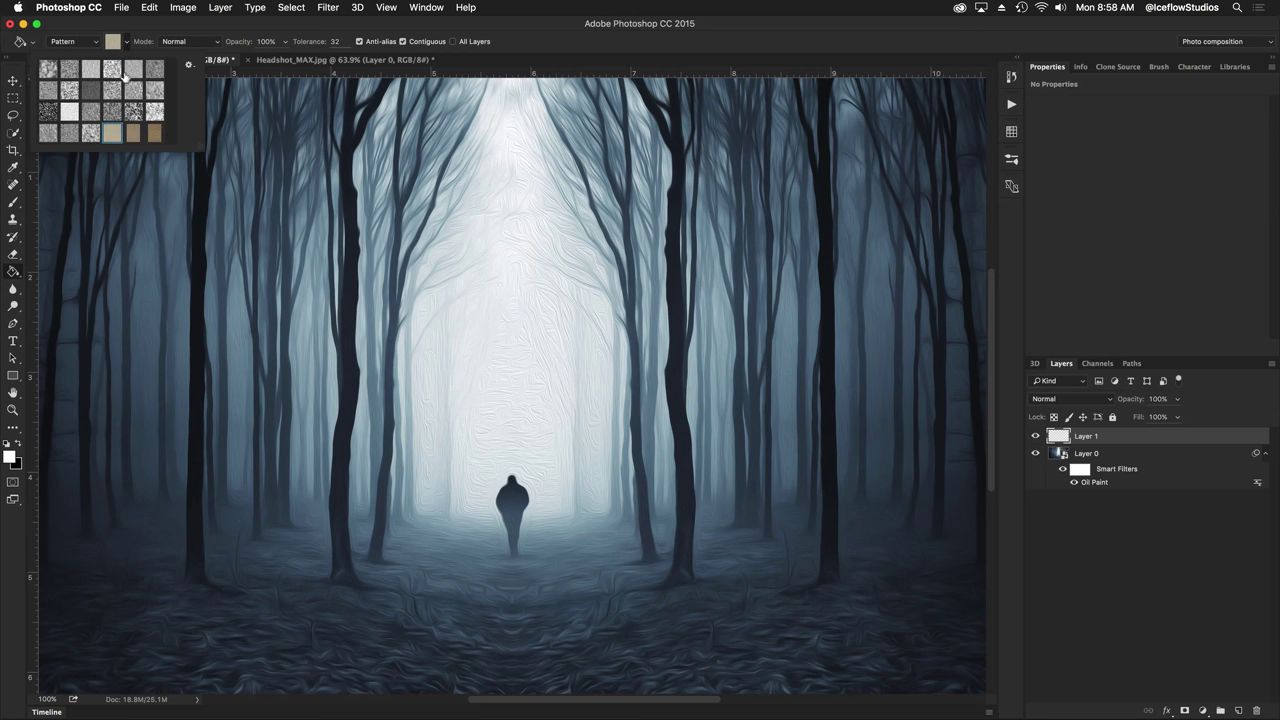
click(128, 128)
click(390, 232)
key(ctrl+z)
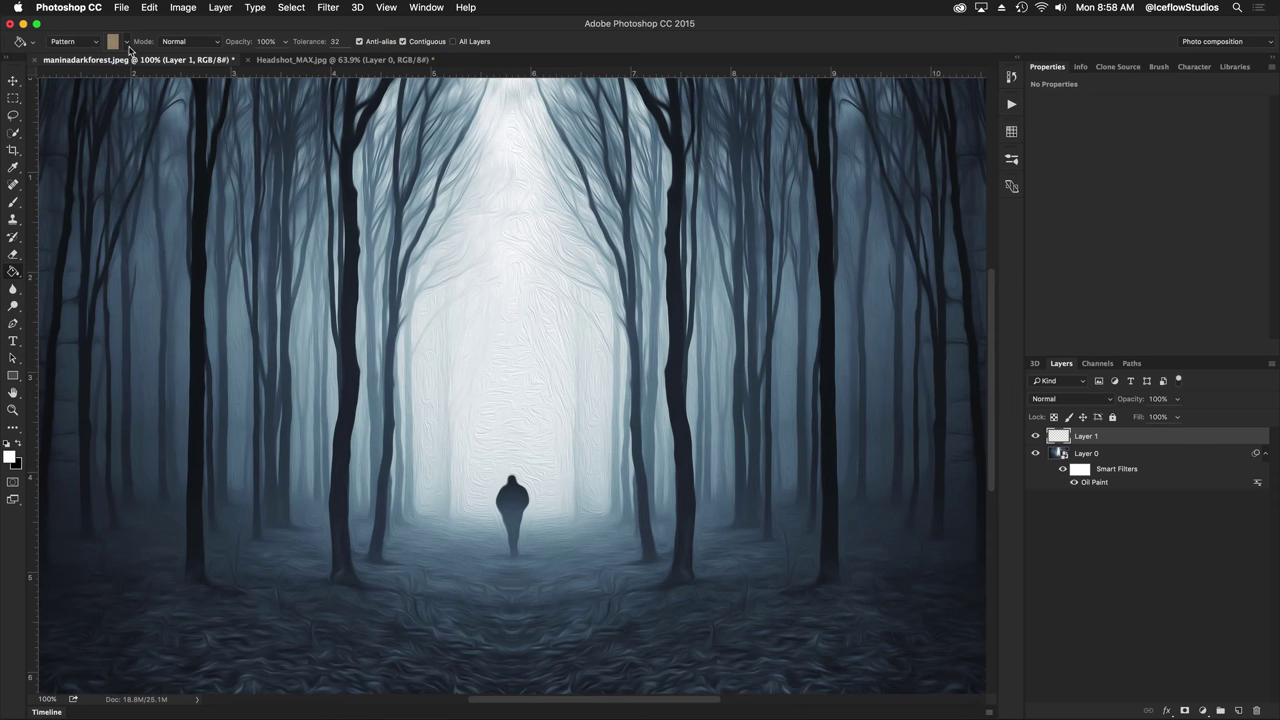
click(126, 41)
click(152, 132)
click(400, 216)
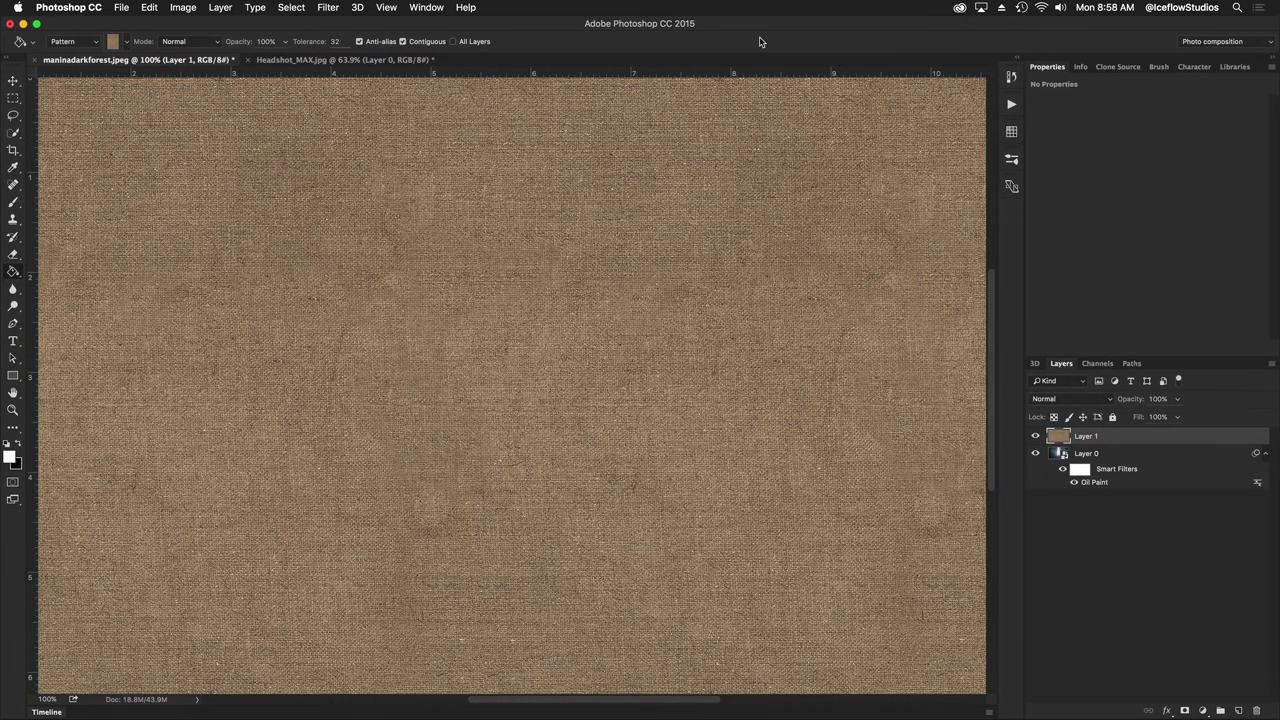
Desaturate the texture Layer 1 to grey and blend it in Soft Light at 48% opacity.
key(ctrl+shift+u)
click(1068, 400)
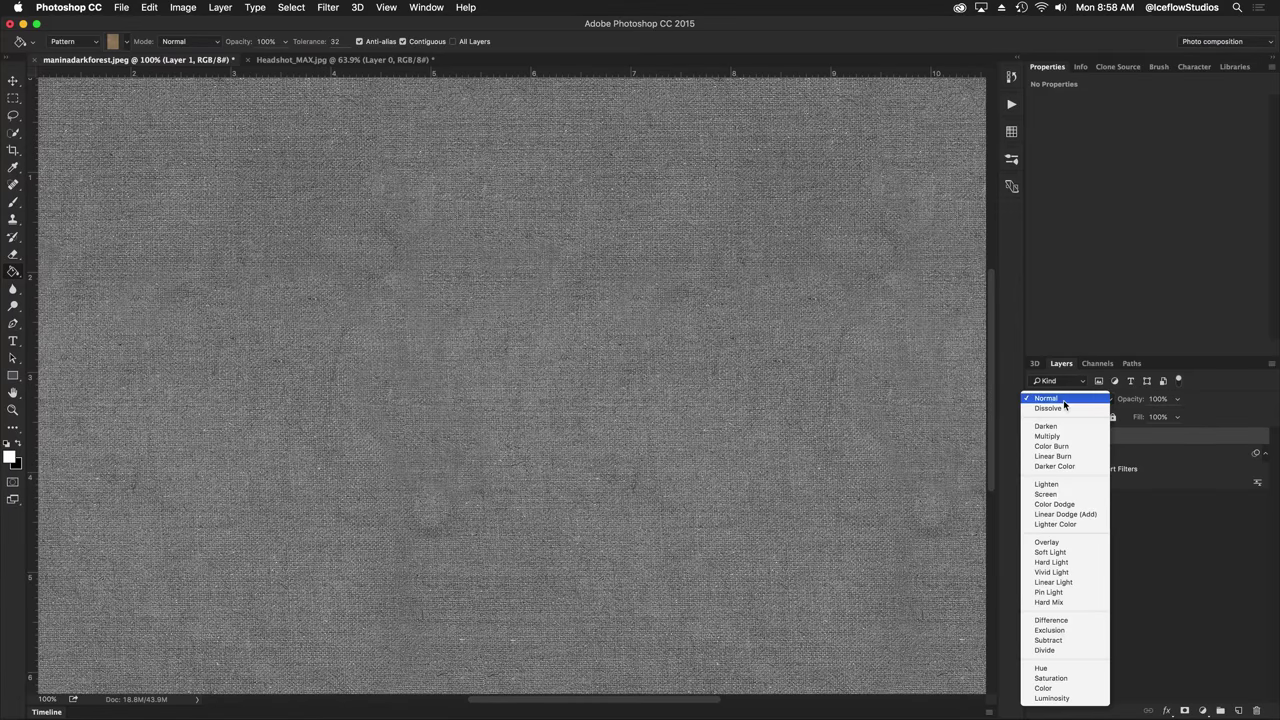
click(1072, 553)
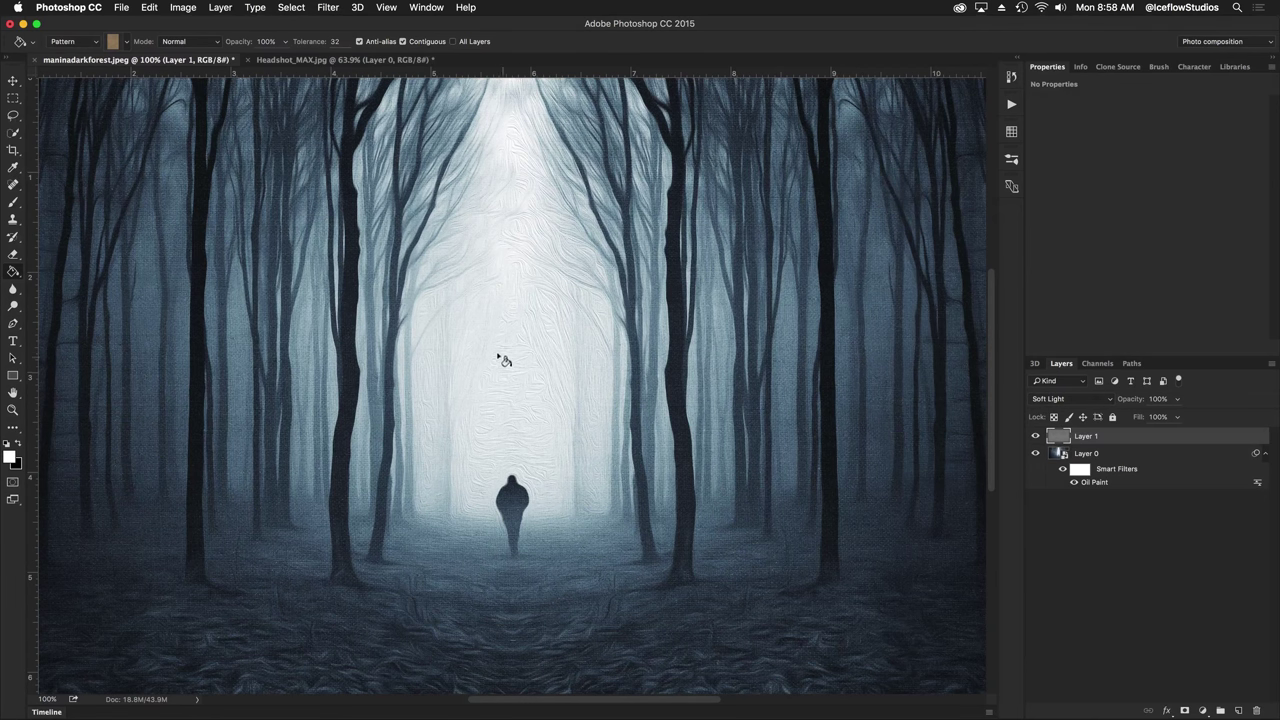
scroll(358, 395, up, 5)
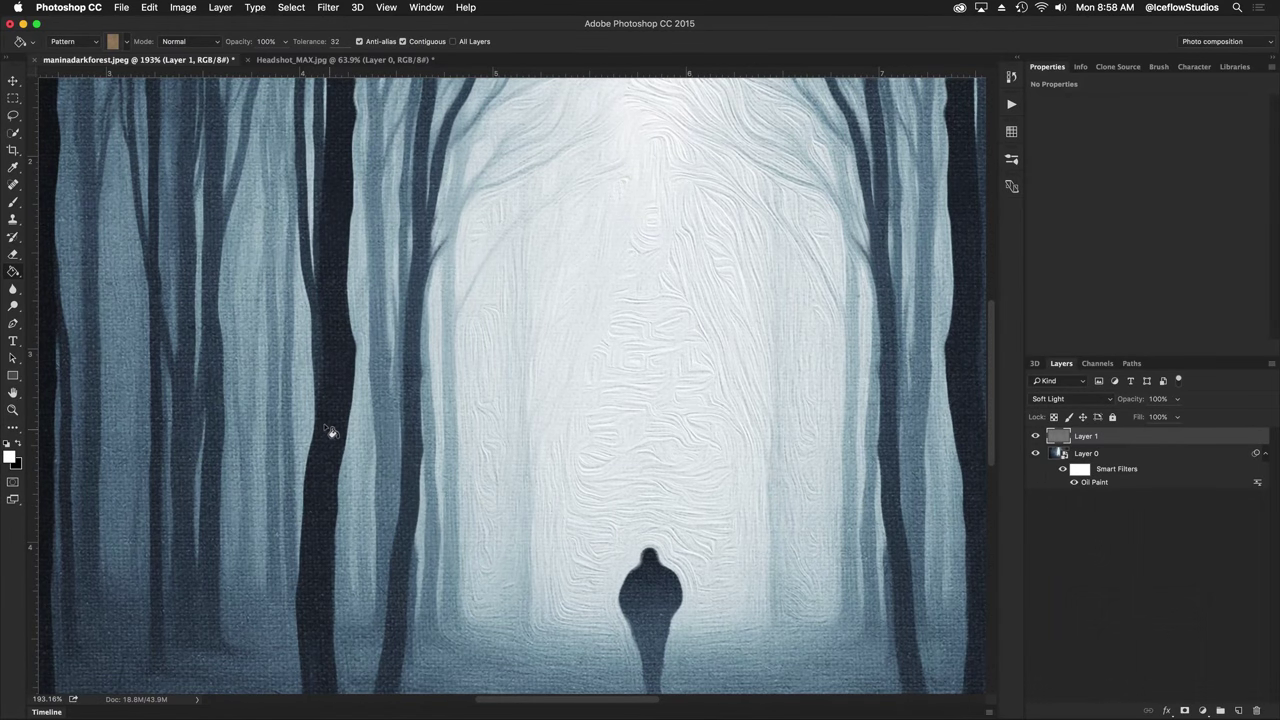
click(1035, 436)
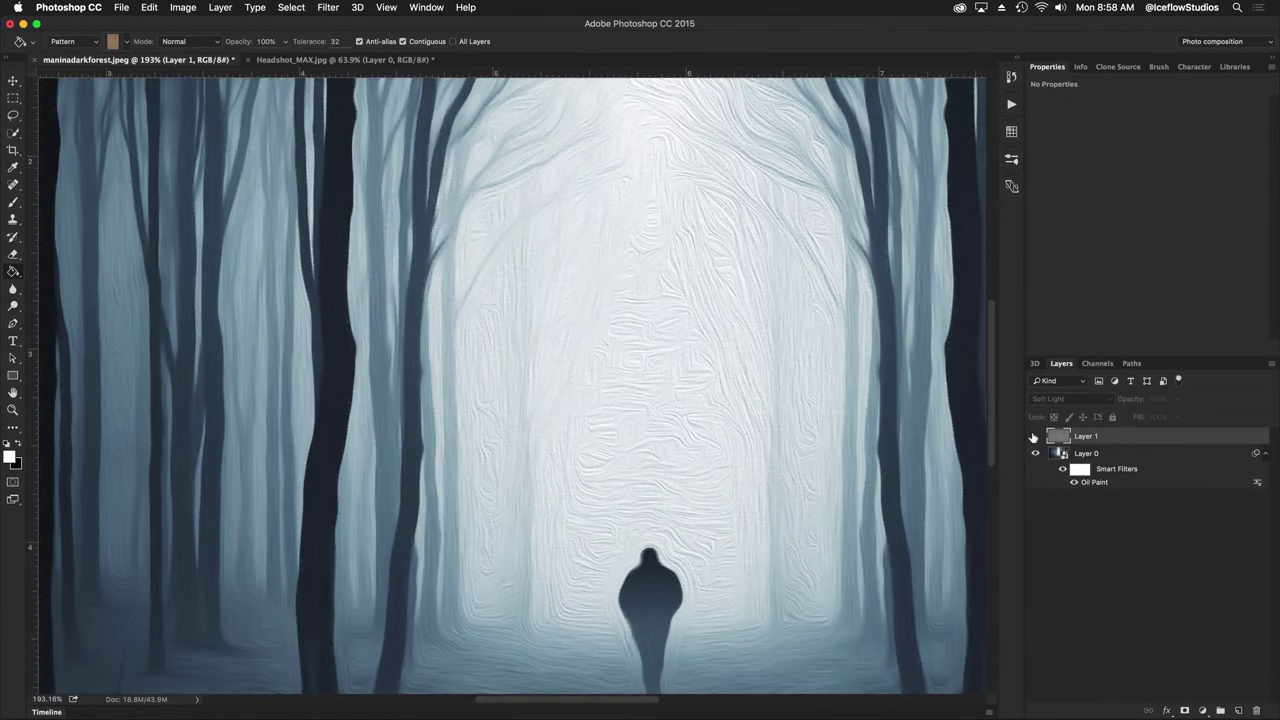
click(1035, 436)
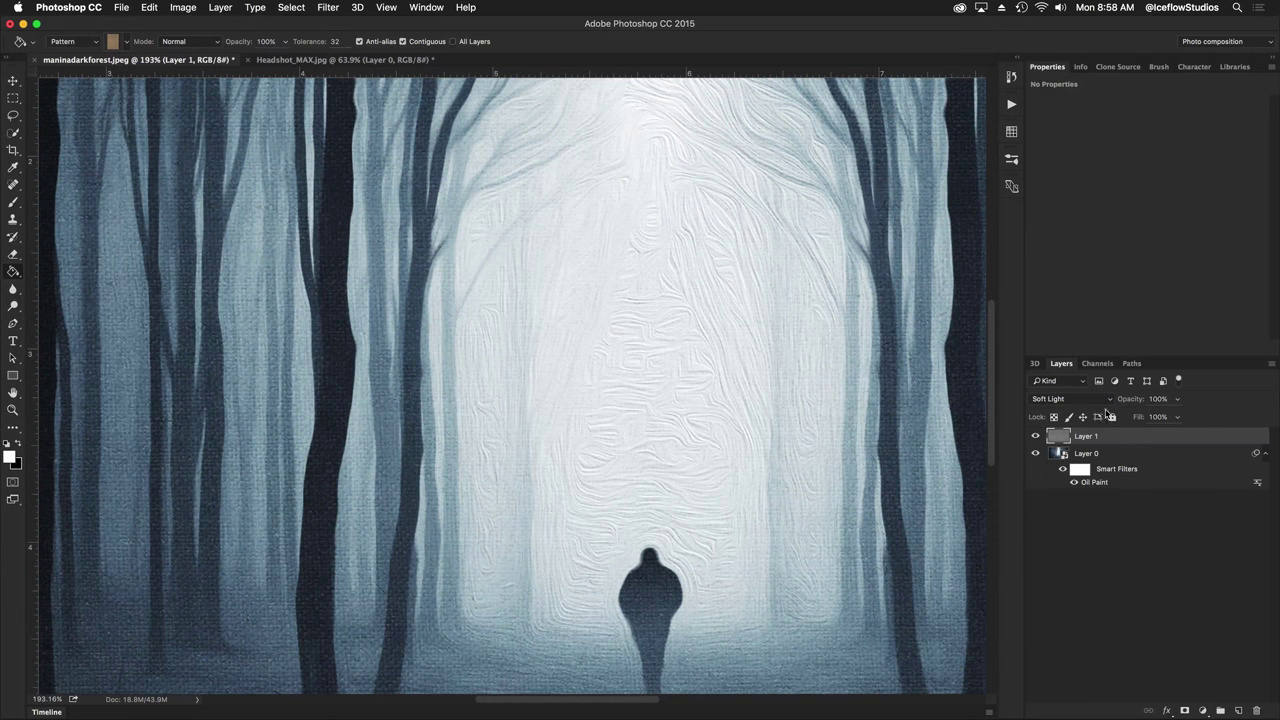
drag(1126, 399, 1098, 405)
key(super+1)
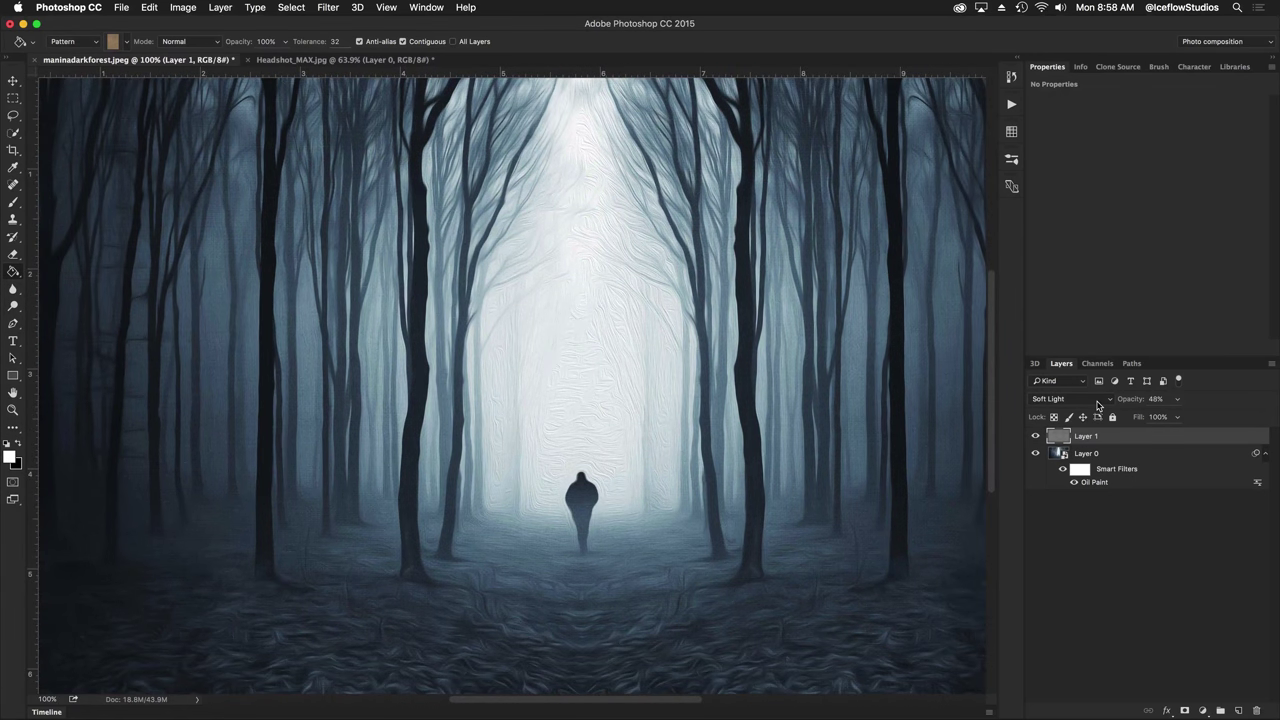
click(1062, 469)
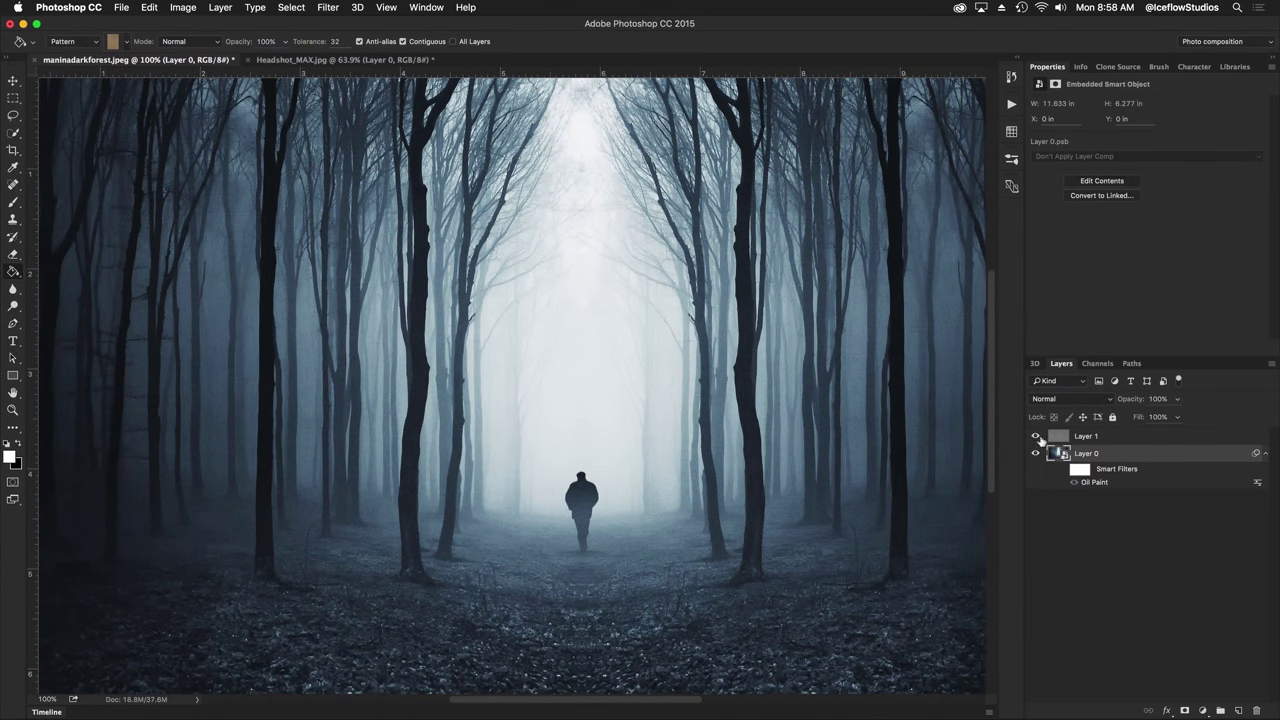
Turn the Oil Paint filter and texture layer back on, then switch to Headshot_MAX.jpg.
click(1035, 436)
click(1060, 468)
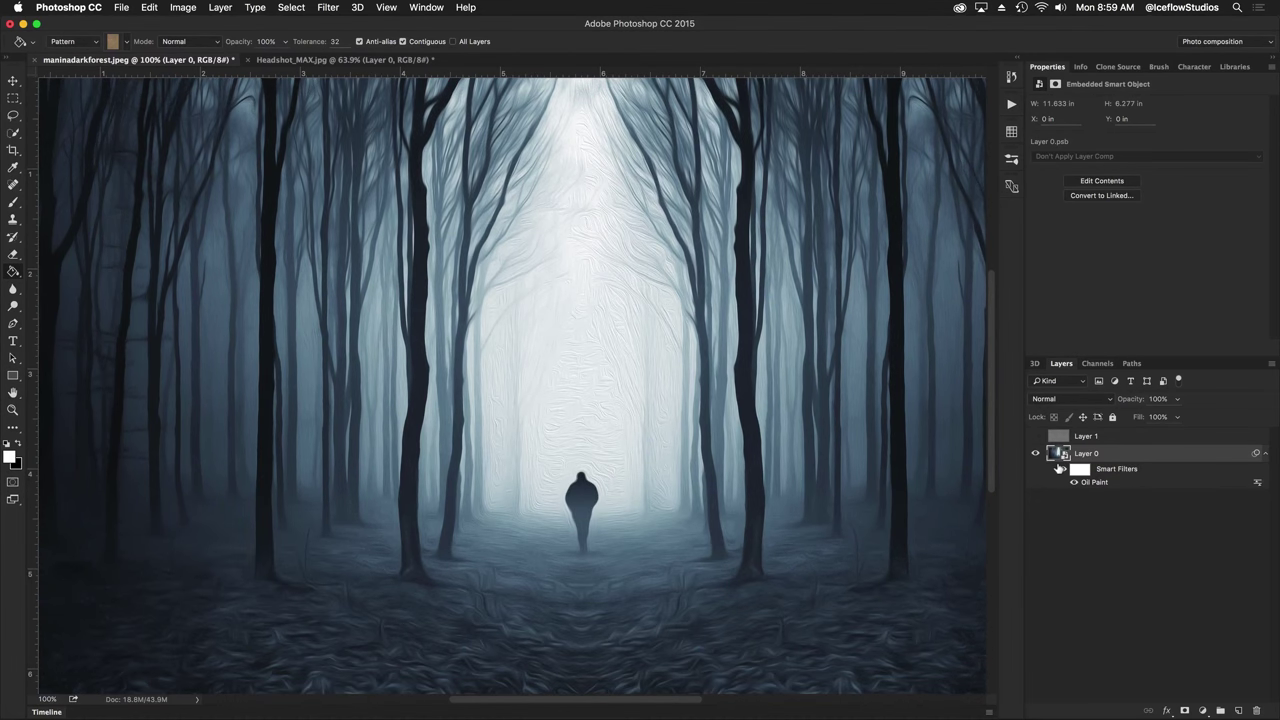
click(1035, 436)
click(325, 60)
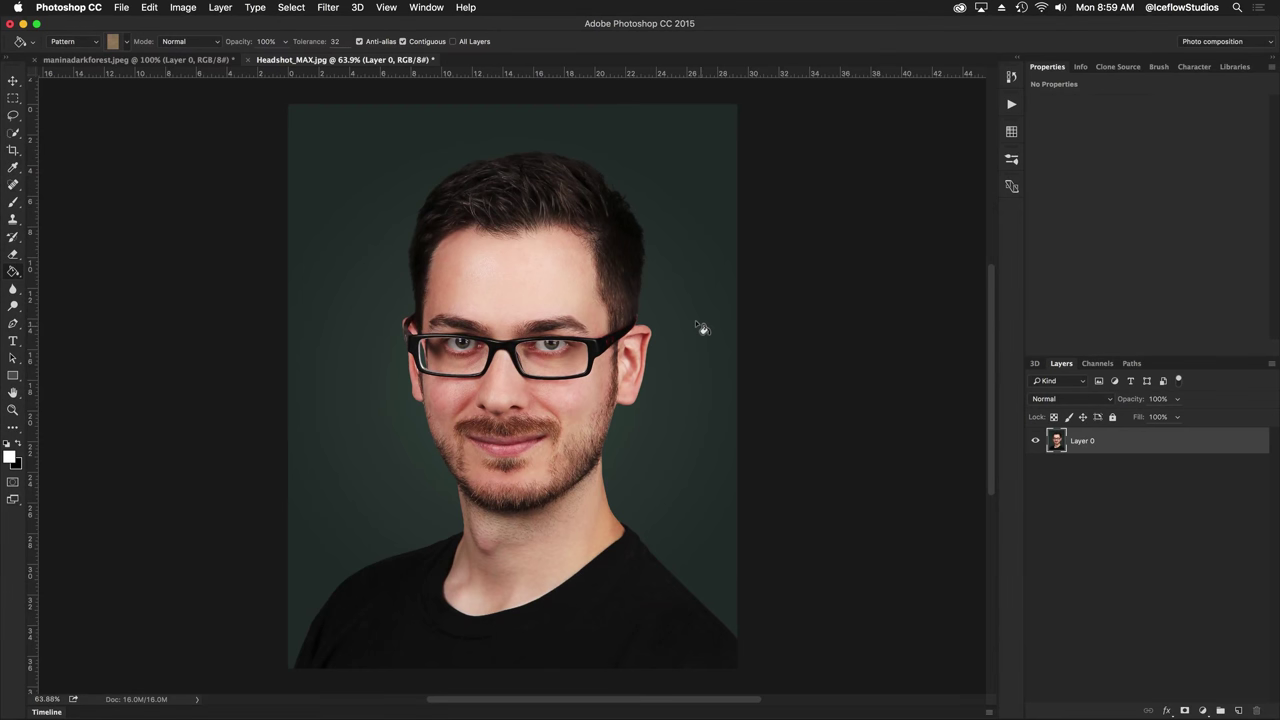
Convert the headshot's Layer 0 to a smart object and open the Oil Paint filter.
right_click(1114, 443)
click(990, 316)
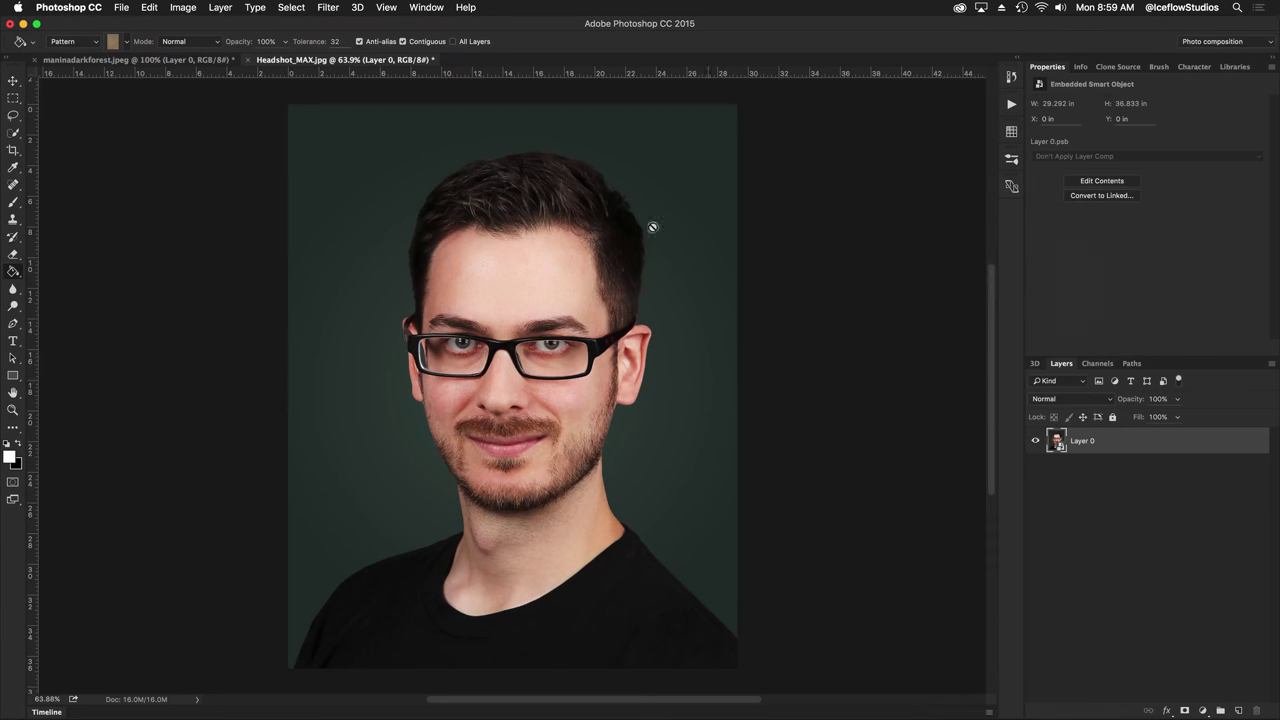
click(326, 8)
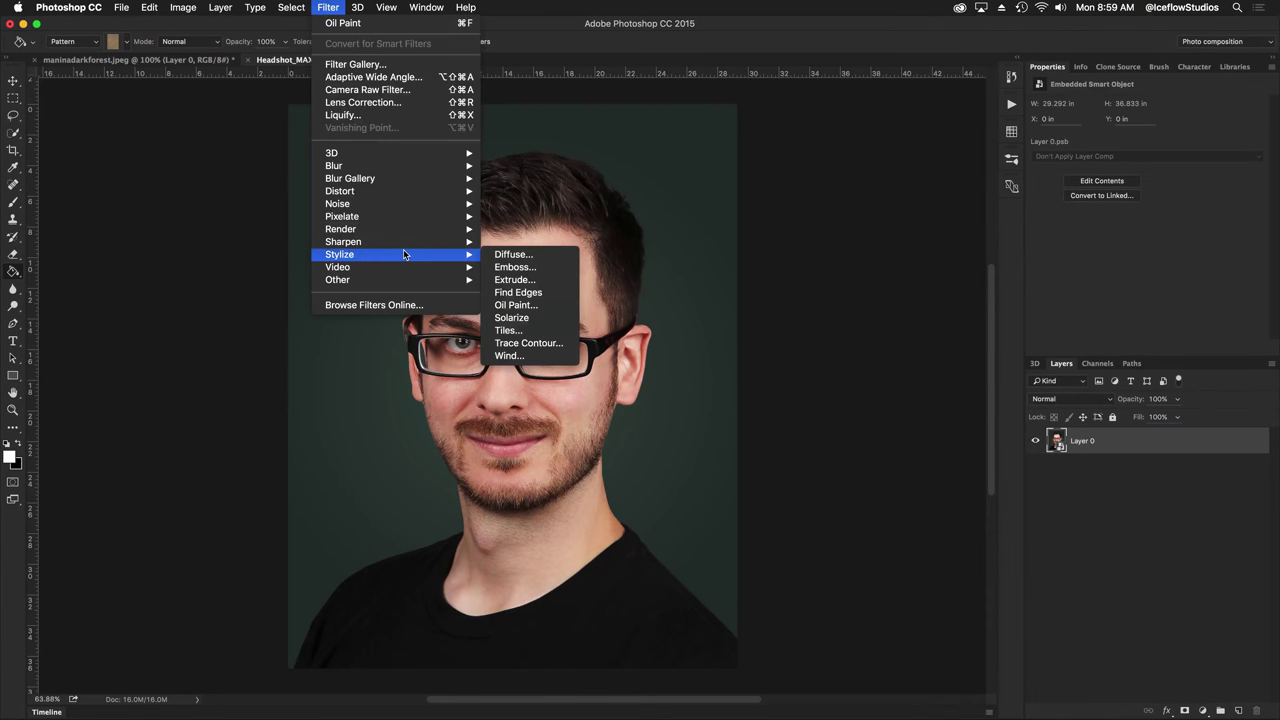
mouse_move(339, 254)
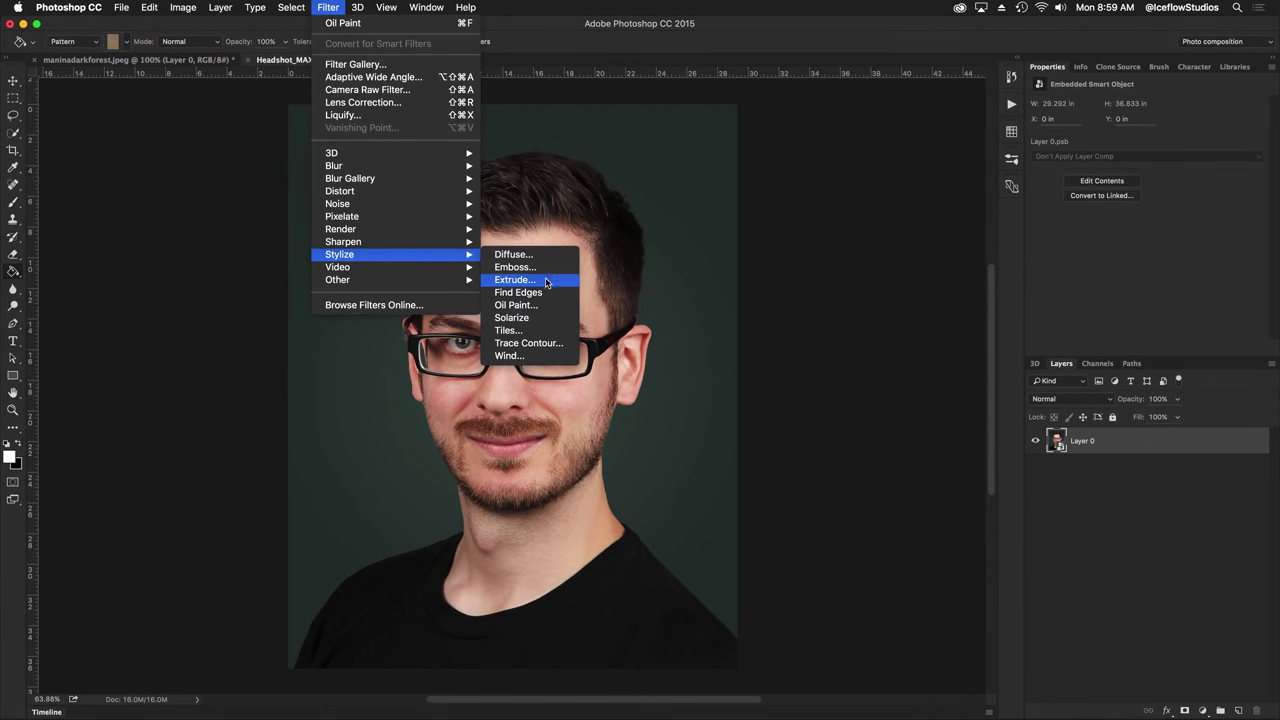
click(544, 304)
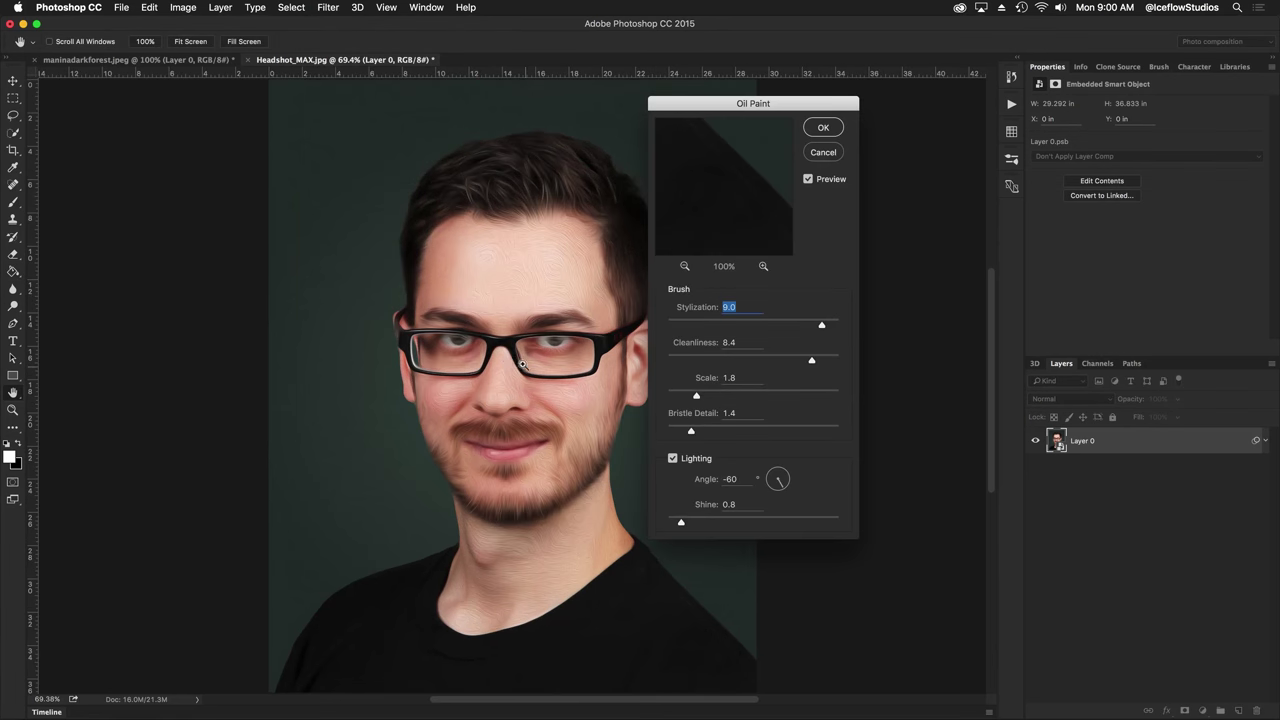
key(super+plus)
key(super+plus)
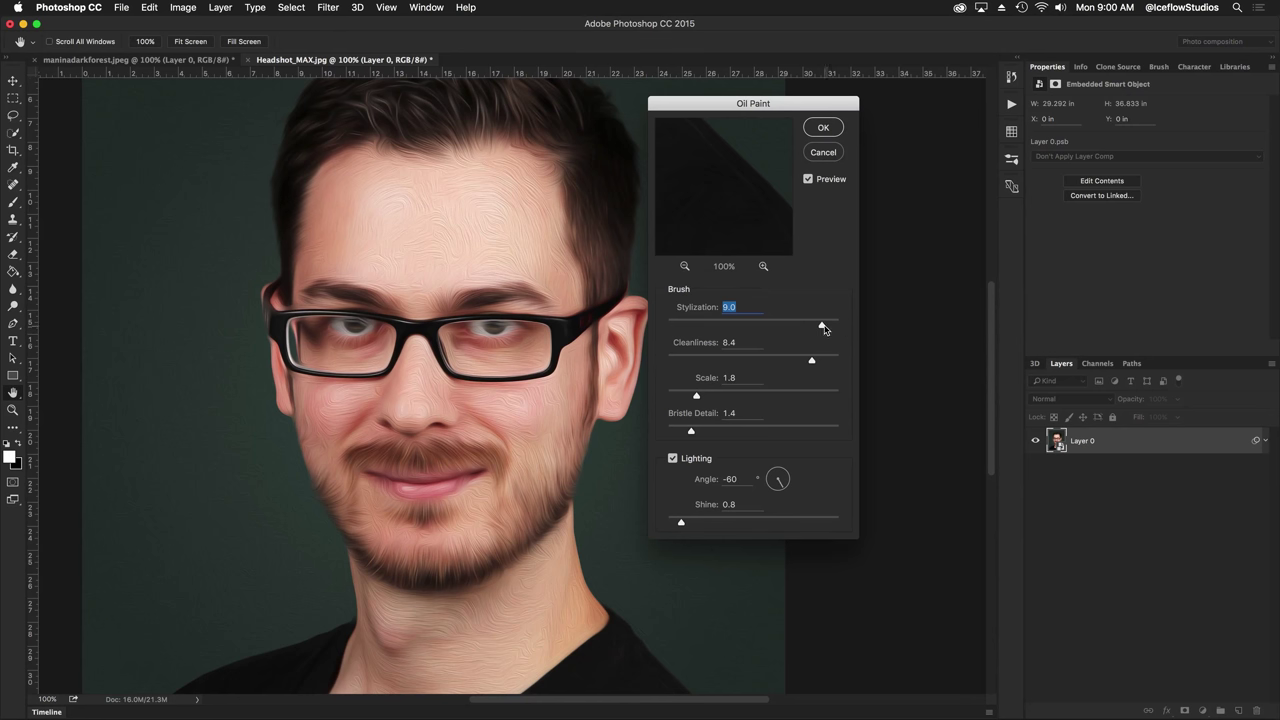
Set Stylization 3.6 and Cleanliness 4.4 with Lighting off, and apply Oil Paint.
drag(822, 326, 728, 326)
drag(811, 360, 745, 360)
click(673, 459)
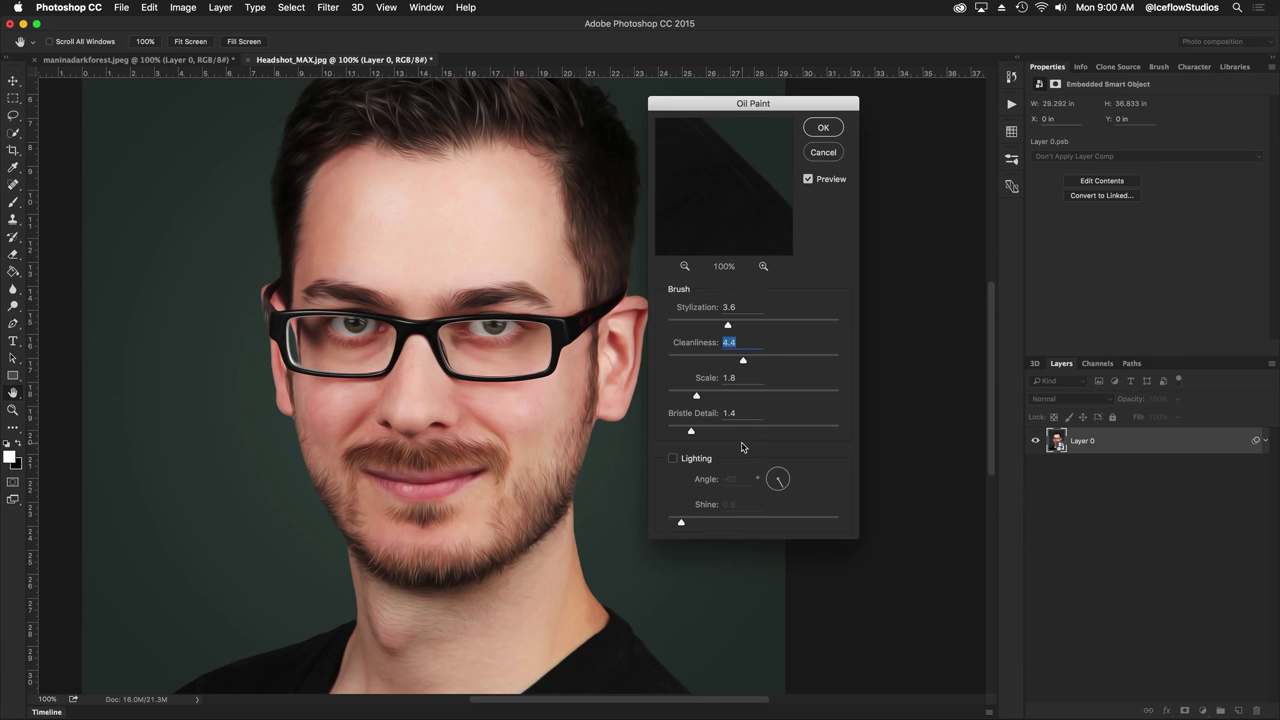
click(824, 128)
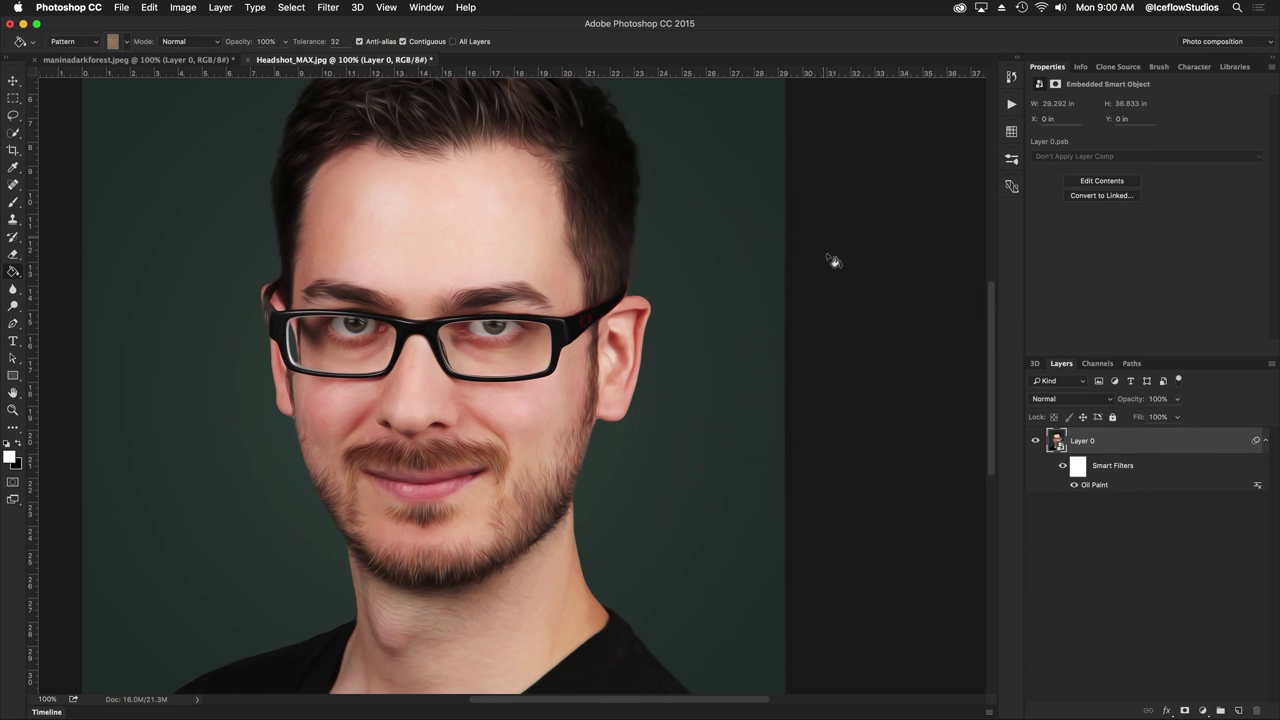
Fill a new layer with the burlap pattern, desaturate it, and blend in Soft Light at 72%.
click(1238, 710)
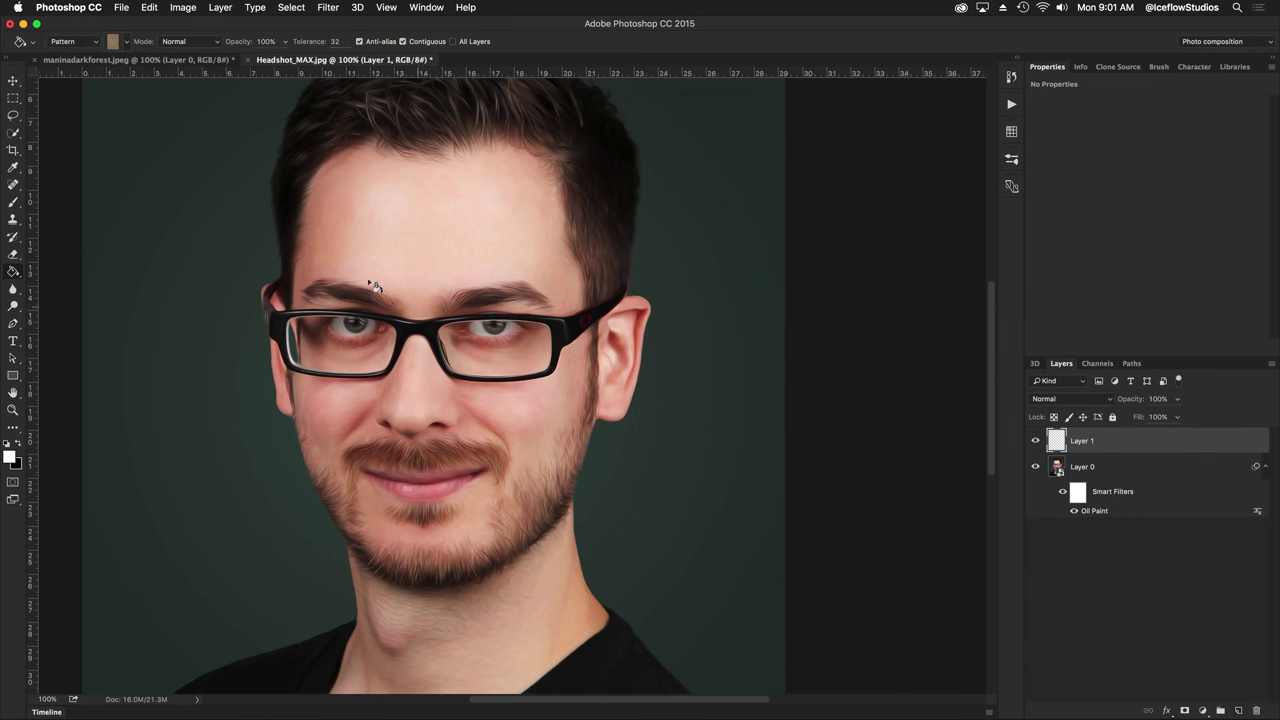
click(337, 265)
key(ctrl+shift+u)
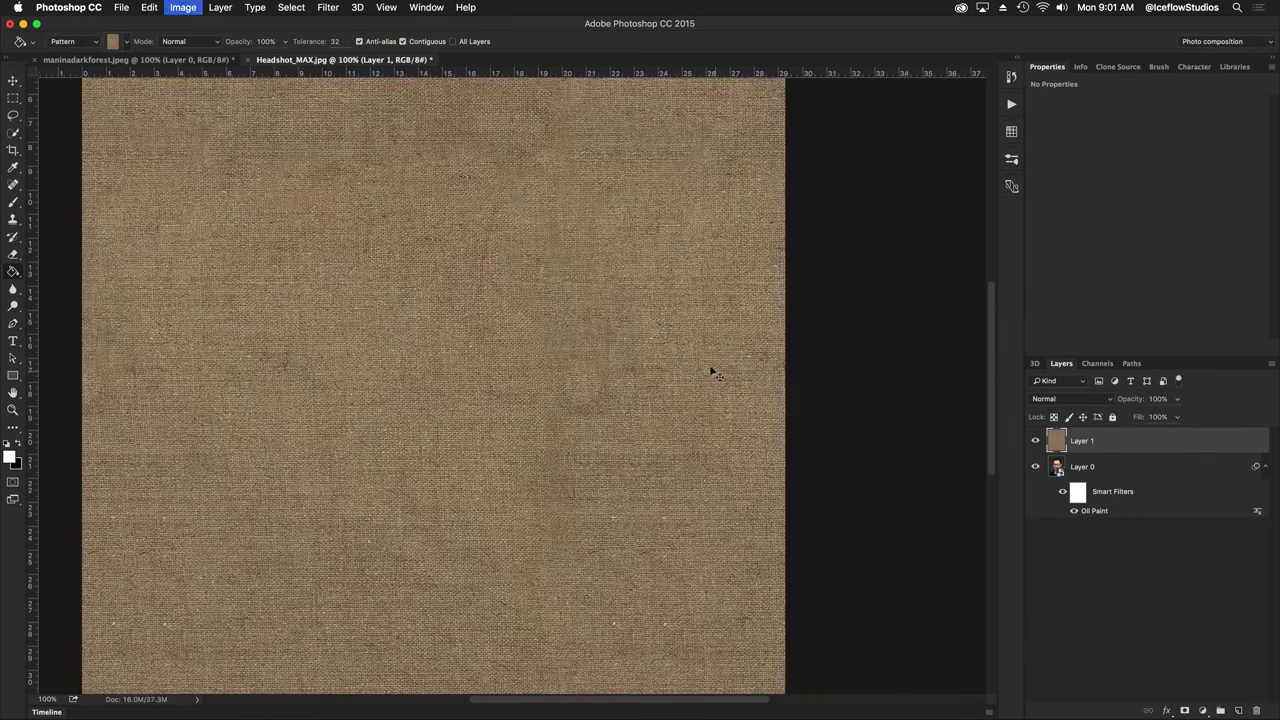
click(1062, 401)
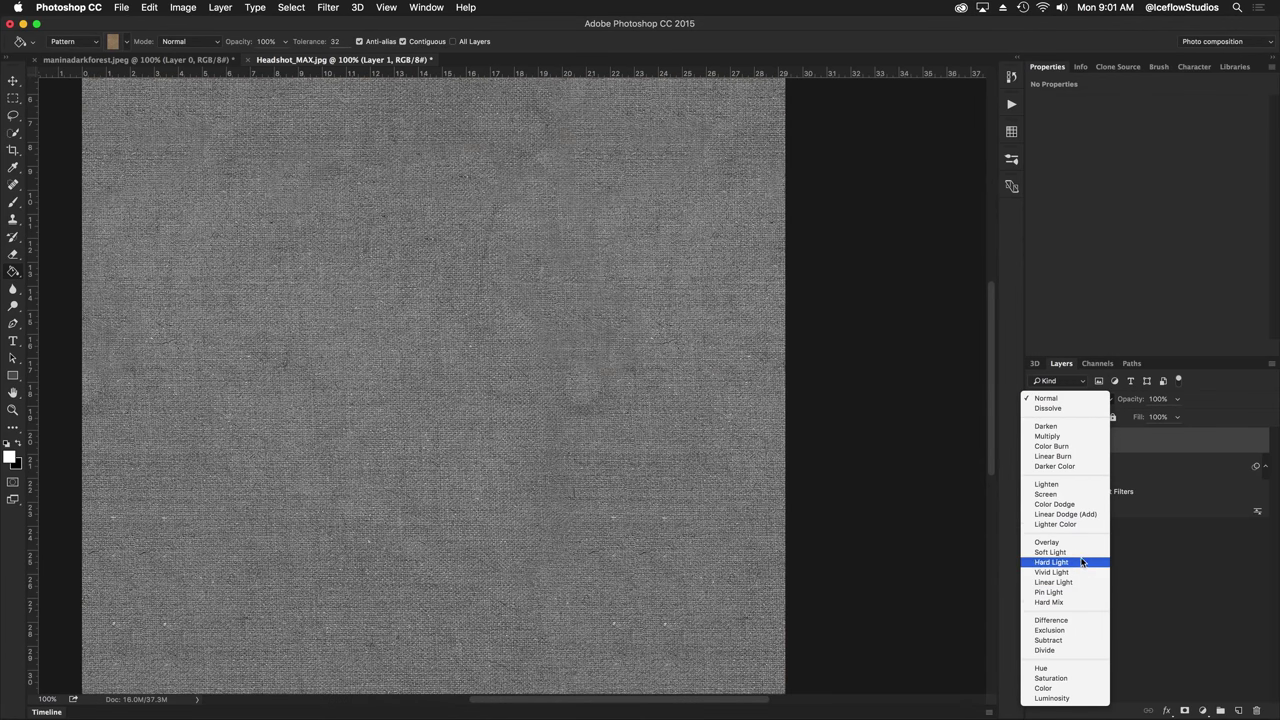
click(1050, 552)
drag(1140, 399, 1113, 398)
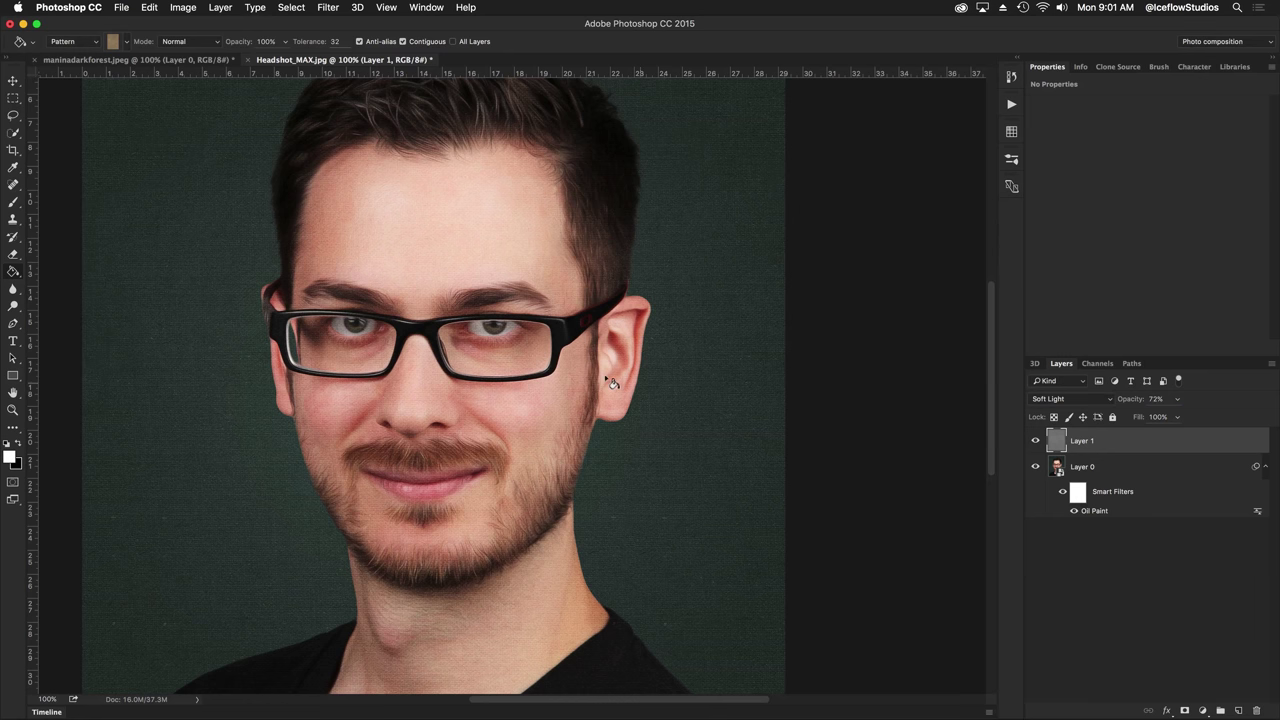
Centre the face in view and reopen the portrait's Oil Paint smart filter settings.
scroll(459, 322, up, 5)
drag(459, 322, 374, 317)
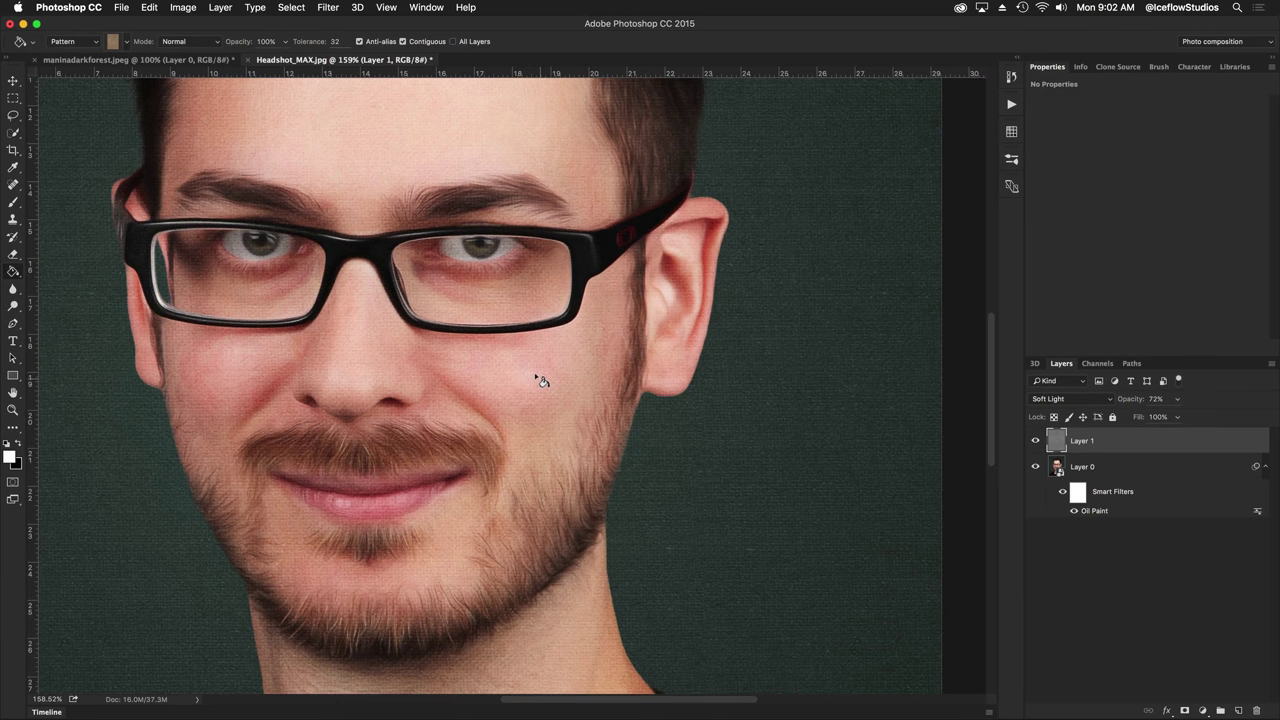
click(1103, 513)
double_click(1103, 513)
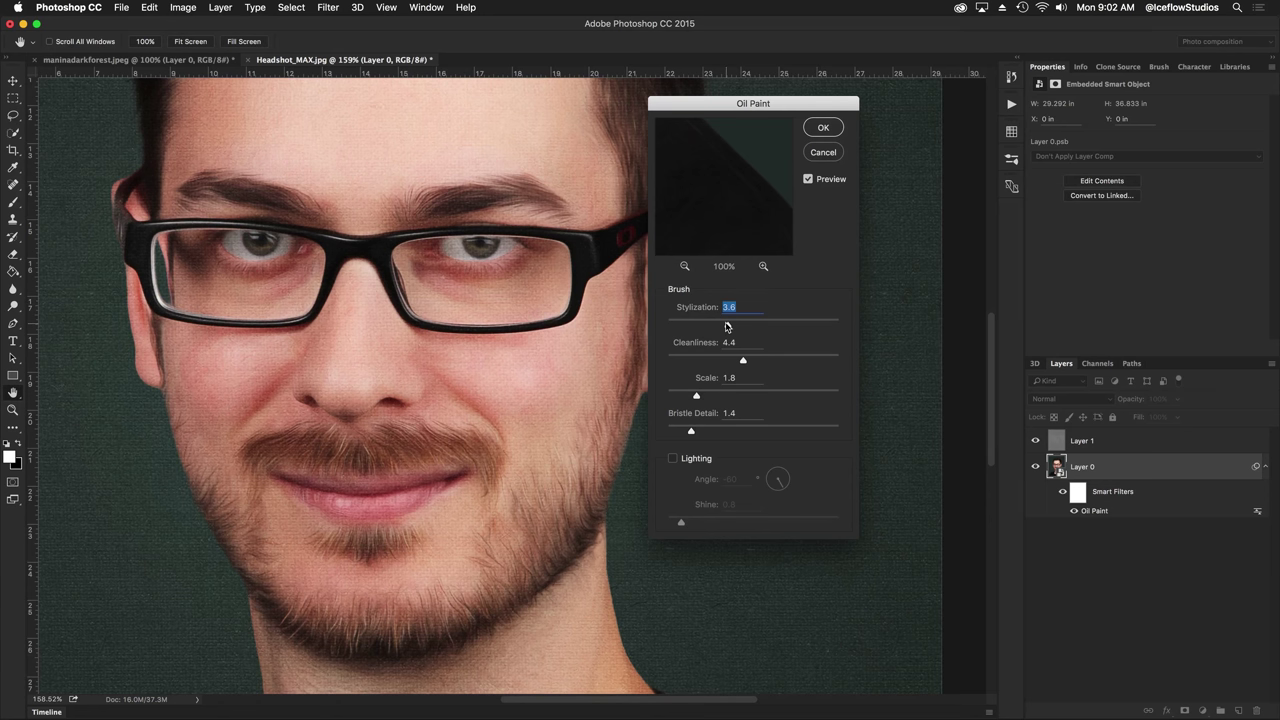
Adjust the Oil Paint sliders to Stylization 4.7 and Cleanliness 5.3, and reapply.
mouse_move(727, 326)
mouse_down()
mouse_move(745, 326)
mouse_move(758, 363)
mouse_up()
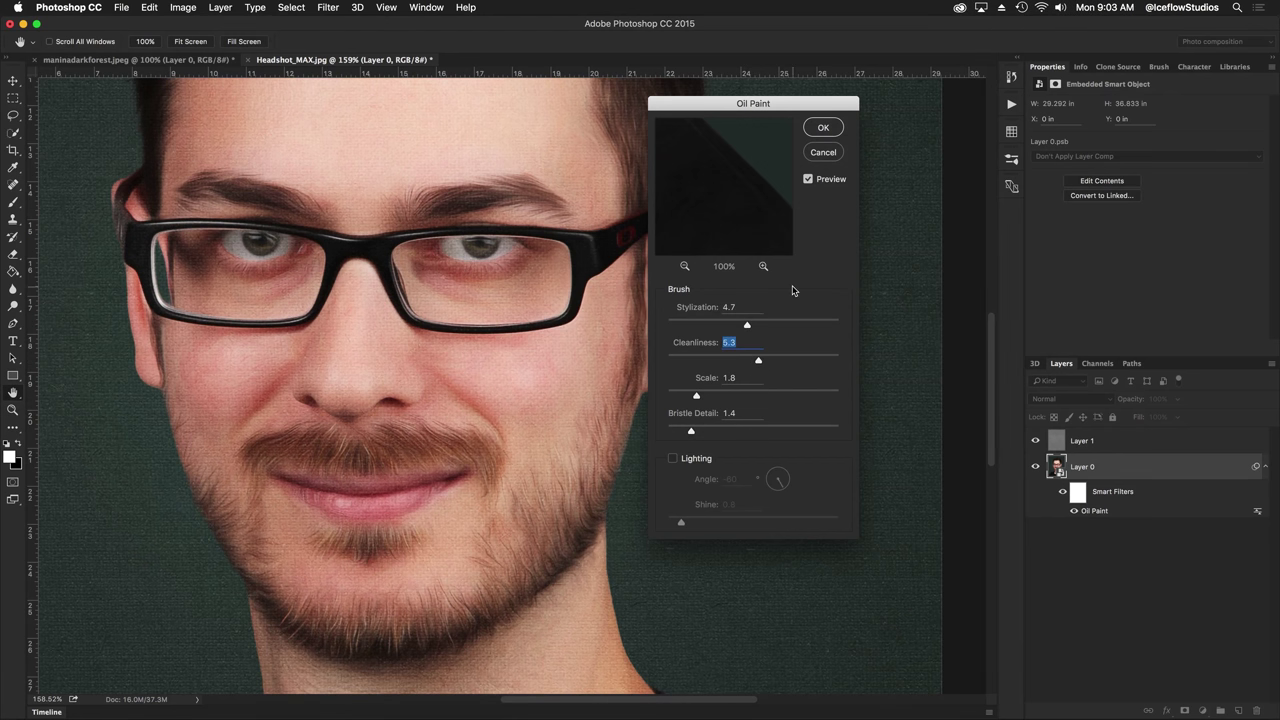
click(826, 128)
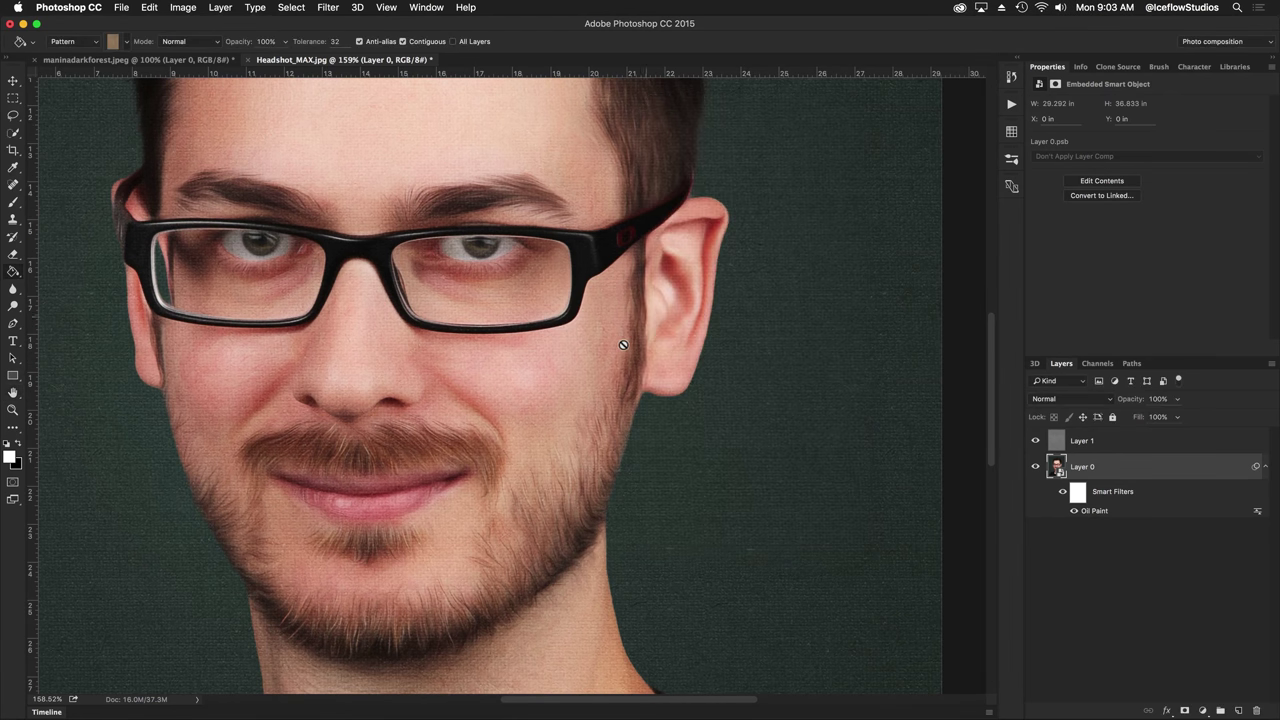